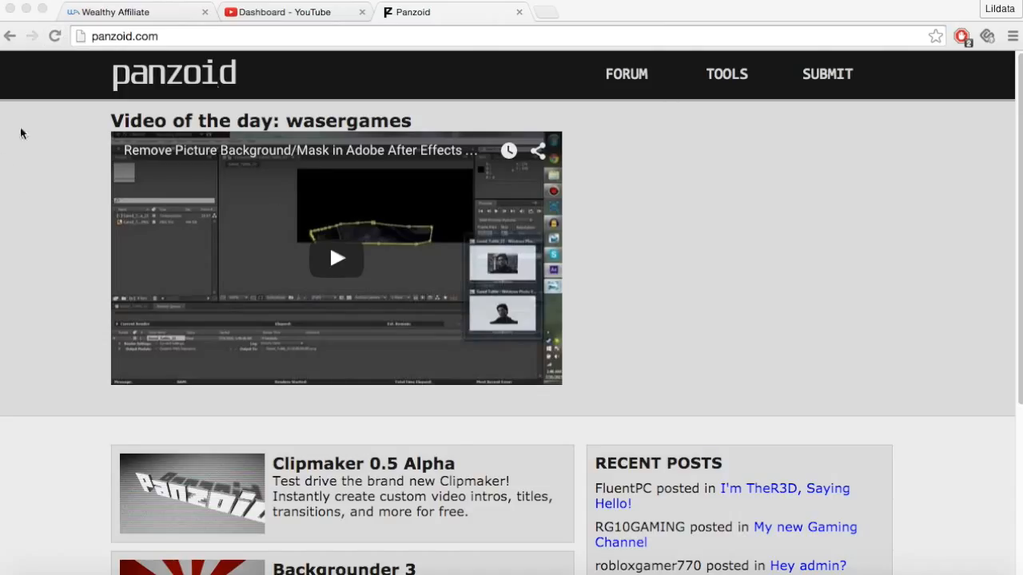
# - Open Clipmaker 0.5 Alpha from Panzoid's list of tools
pyautogui.click(729, 80)
pyautogui.click(728, 80)
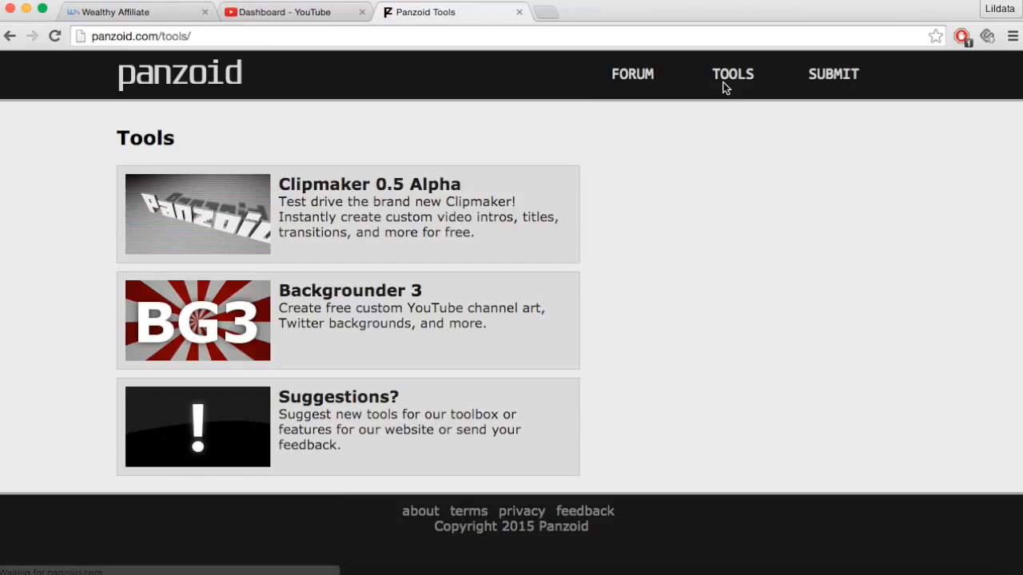
pyautogui.click(369, 189)
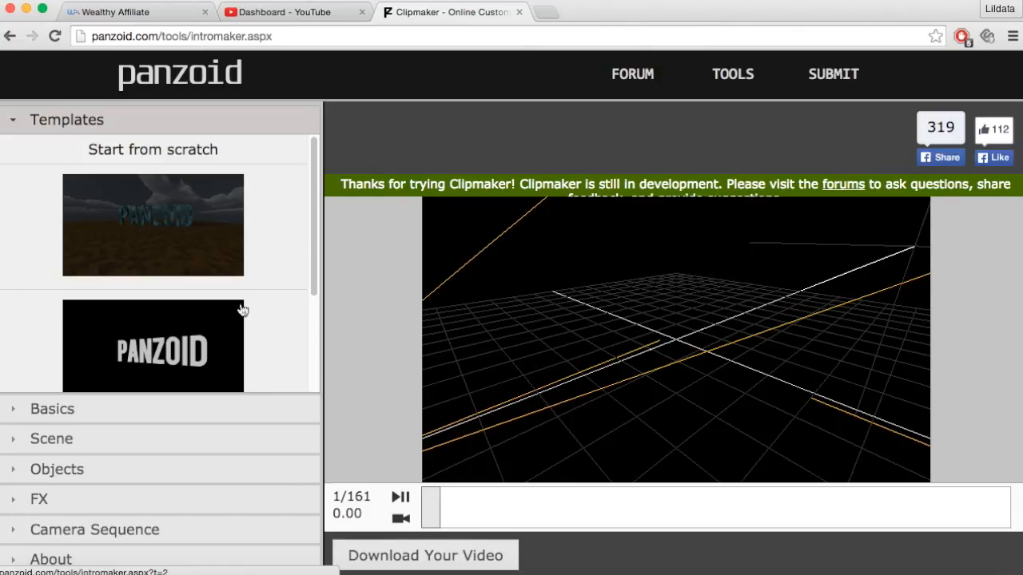
# - Look through the available clip templates and start a clip from scratch
pyautogui.scroll(-3, 247, 229)
pyautogui.scroll(3, 249, 256)
pyautogui.scroll(-3, 247, 228)
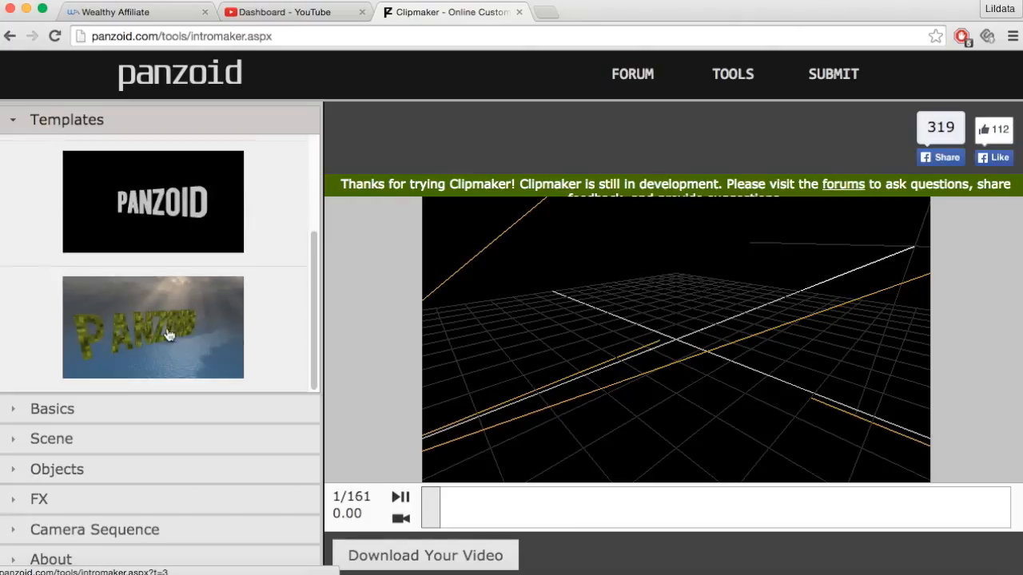
pyautogui.scroll(3, 172, 330)
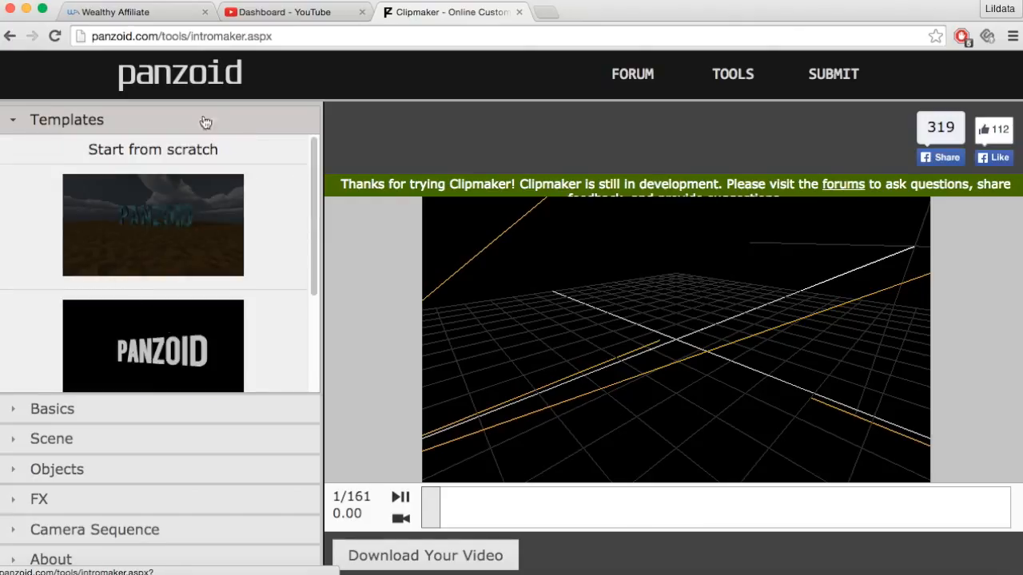
pyautogui.click(194, 151)
# - Load the first template with the dark cloudy sky and preview its animation through the camera view
pyautogui.scroll(-3, 274, 271)
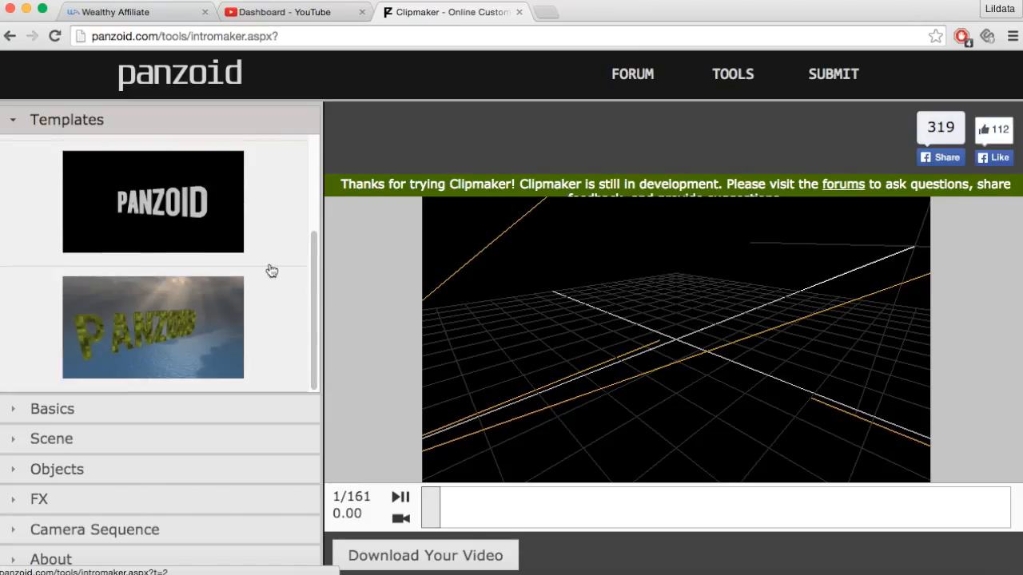
pyautogui.scroll(3, 267, 272)
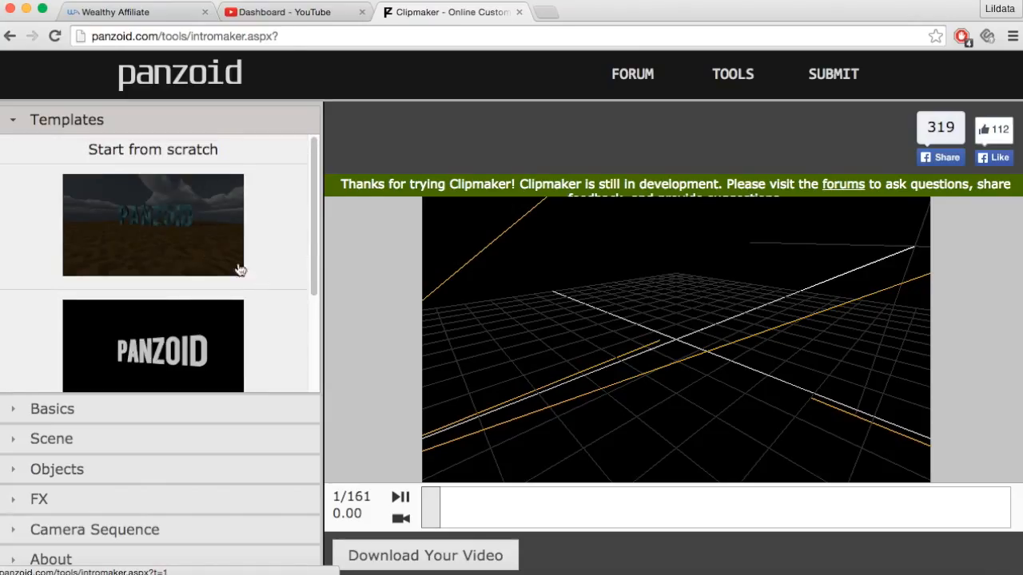
pyautogui.click(169, 230)
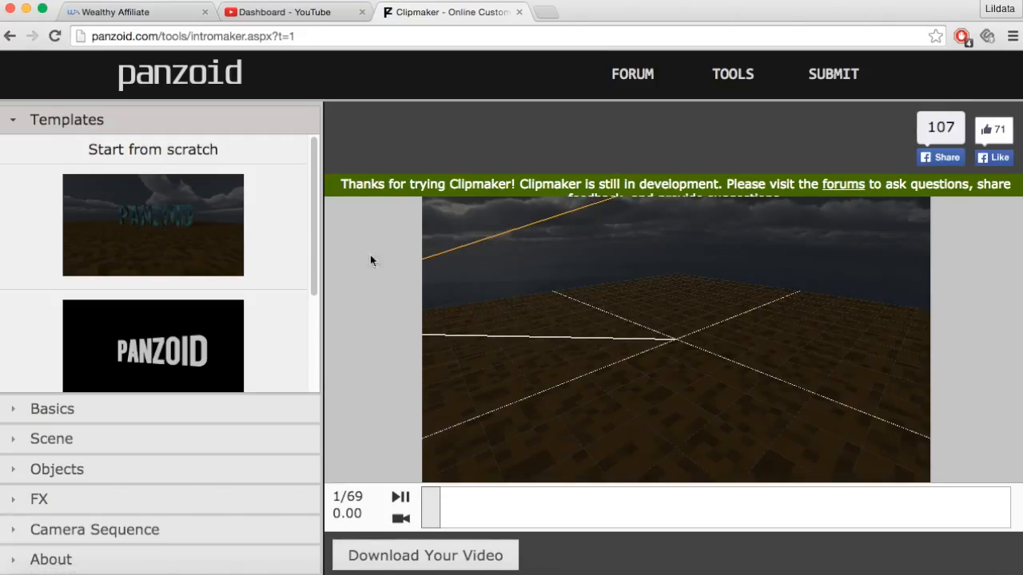
pyautogui.click(401, 519)
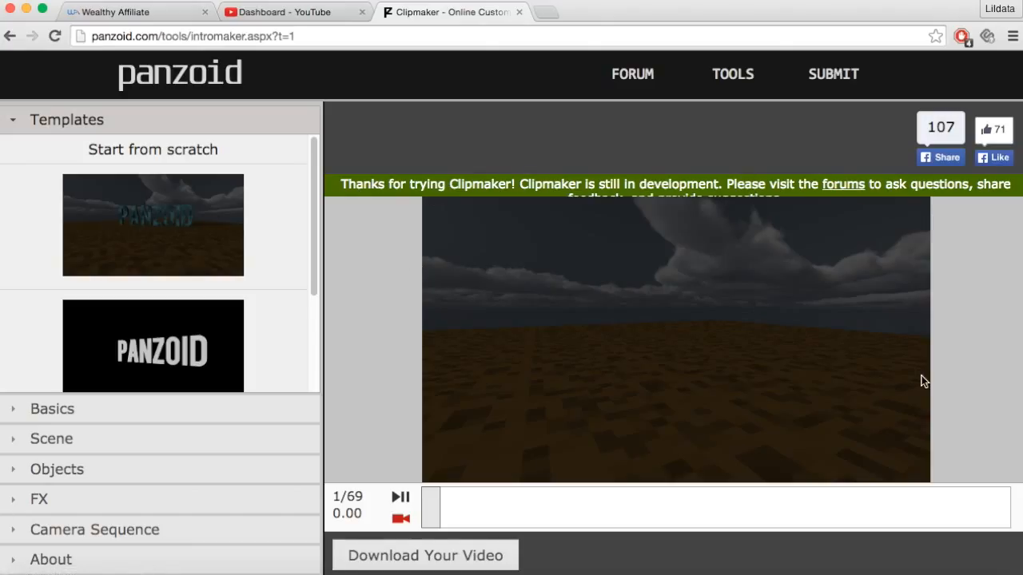
pyautogui.click(400, 501)
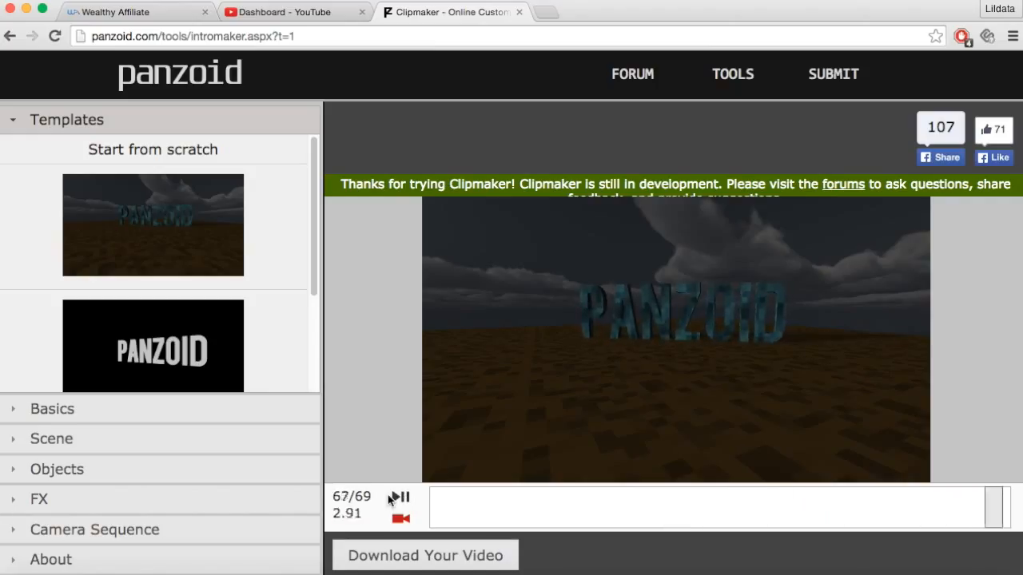
pyautogui.click(401, 500)
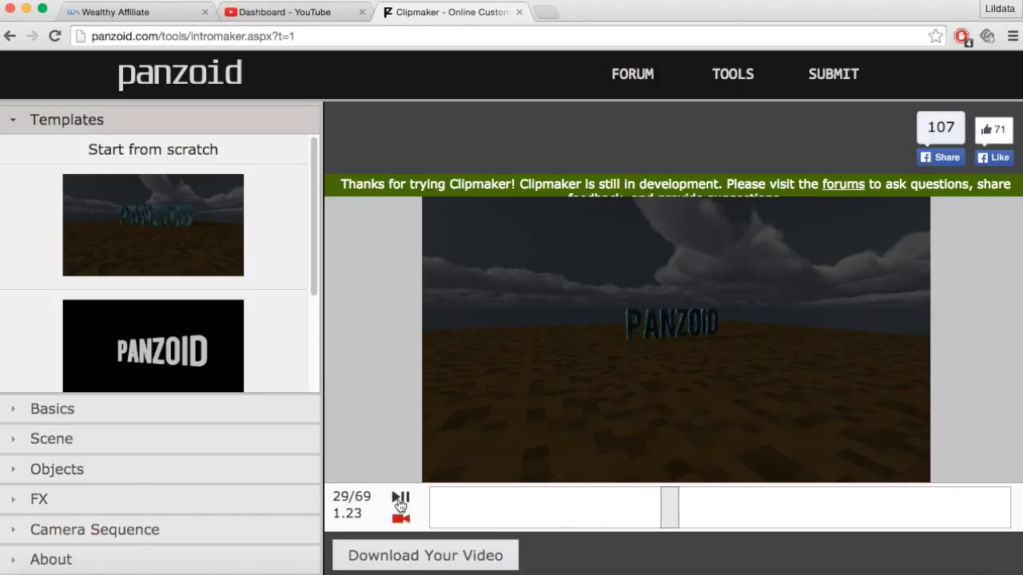
# - Start a blank clip from scratch and preview it through the camera view before returning to the editing view
pyautogui.click(183, 156)
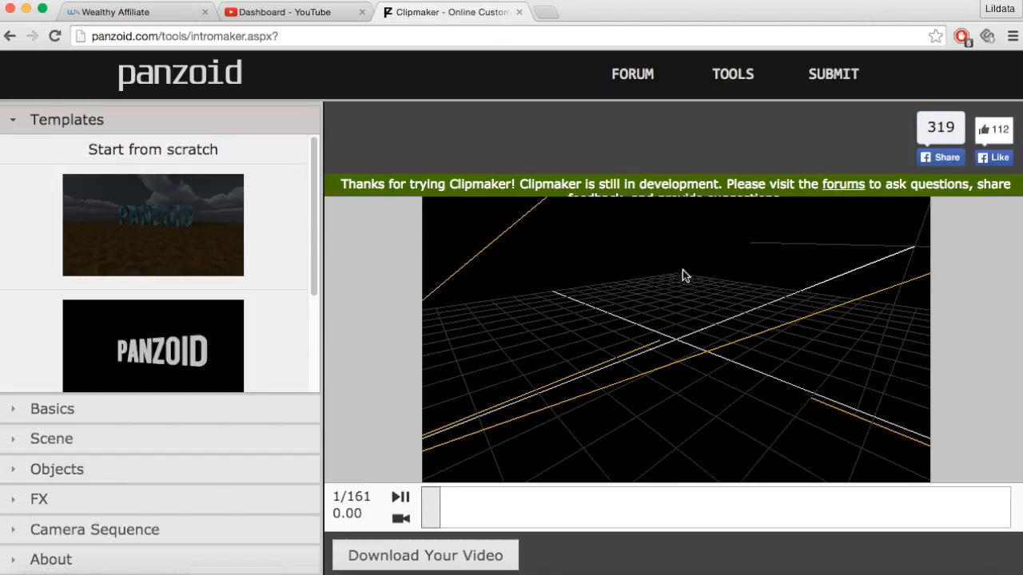
pyautogui.click(400, 519)
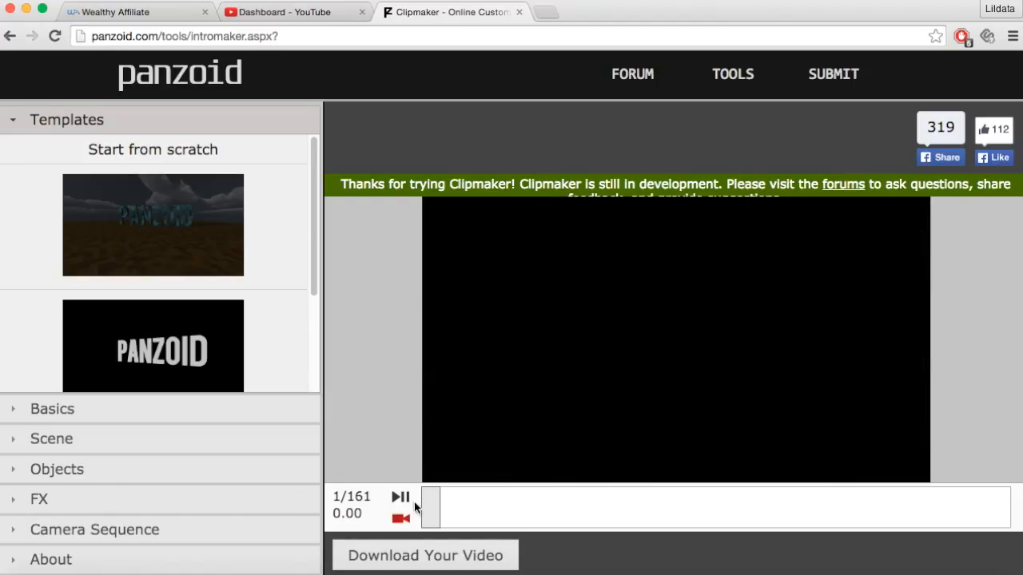
pyautogui.click(396, 500)
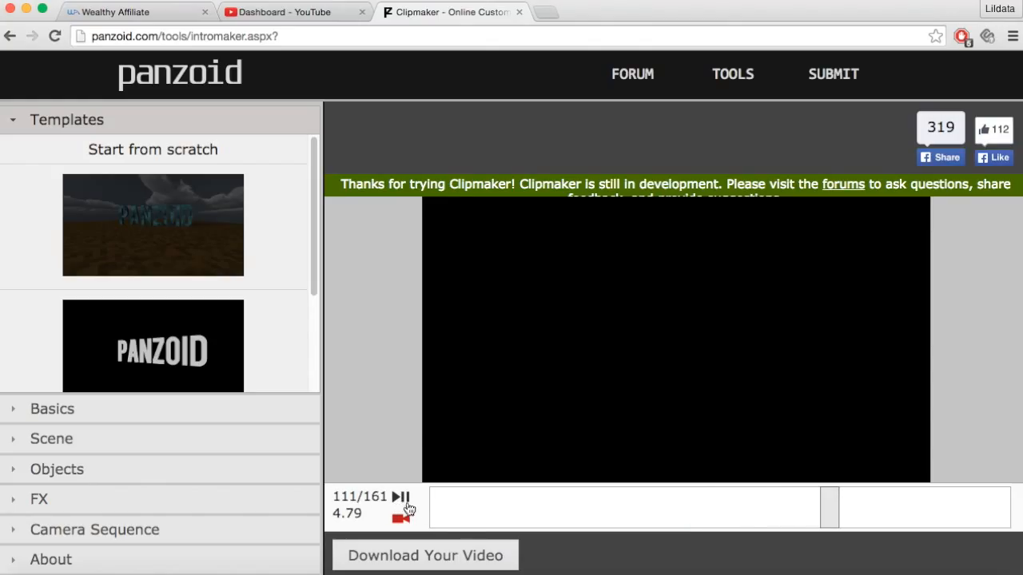
pyautogui.click(402, 521)
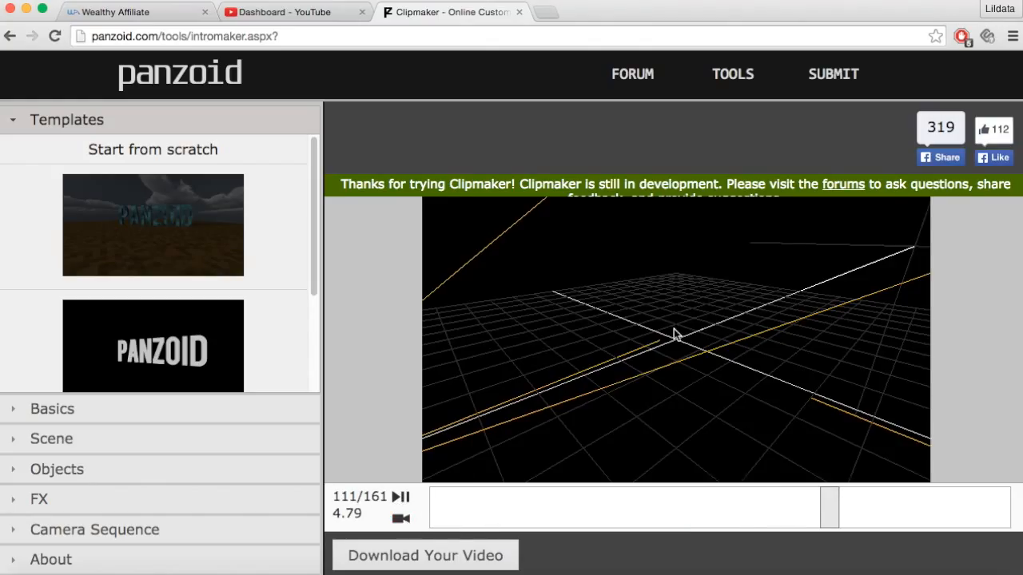
# - Examine the blank 3D scene from several distances and angles, and return the timeline to the first frame
pyautogui.scroll(-10, 673, 338)
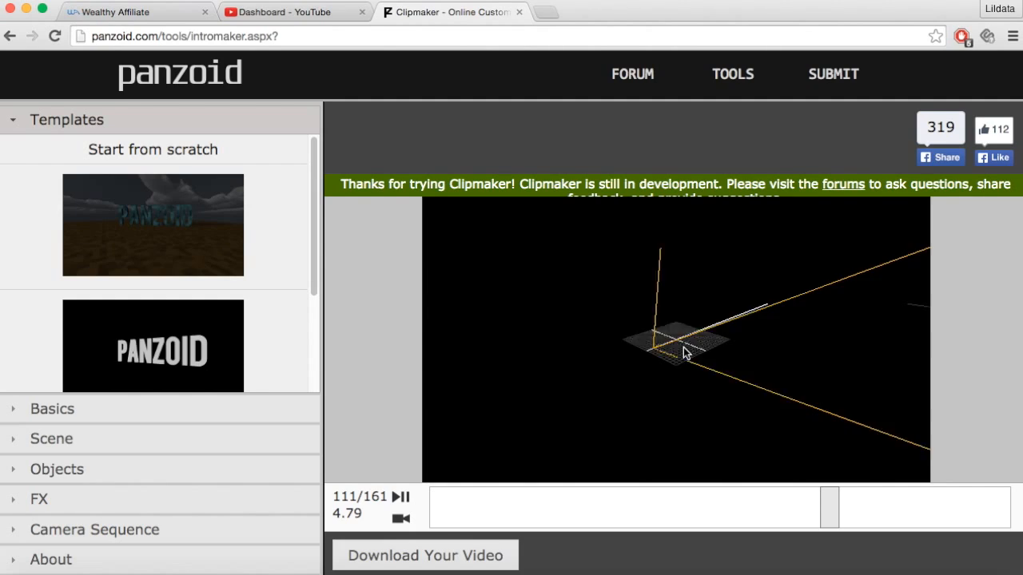
pyautogui.scroll(10, 678, 346)
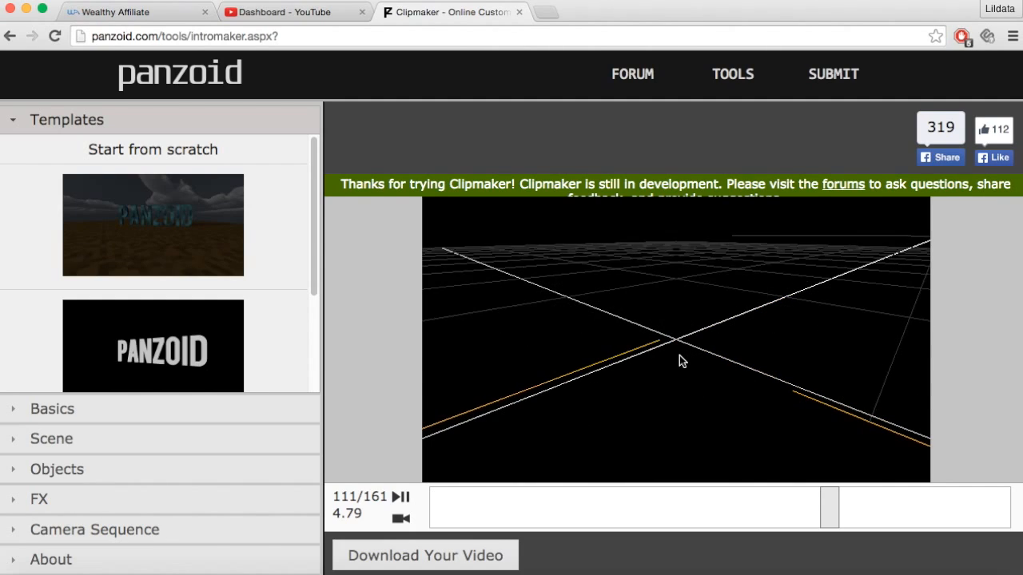
pyautogui.moveTo(679, 355); pyautogui.dragTo(758, 349)
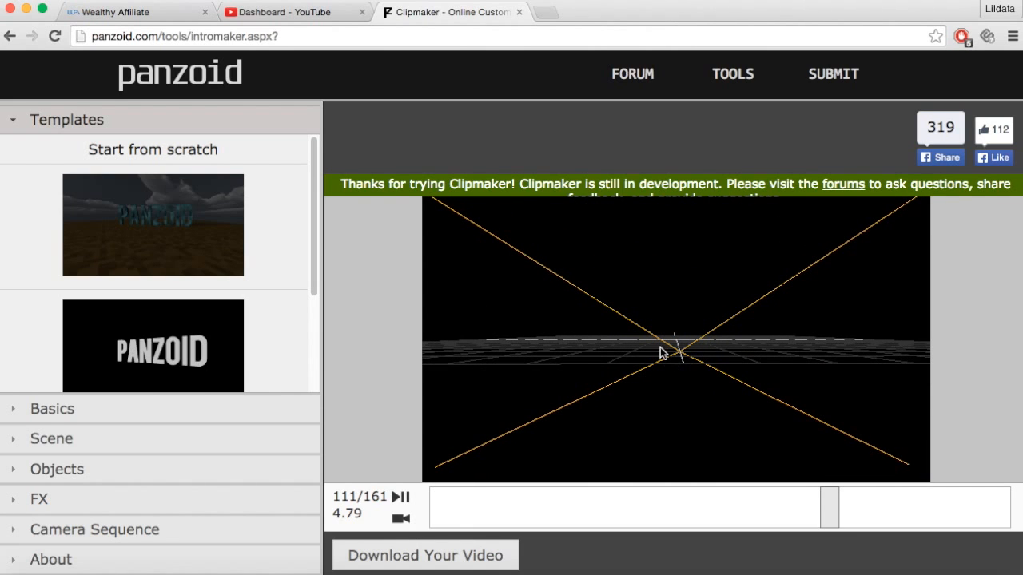
pyautogui.moveTo(736, 363); pyautogui.dragTo(661, 389)
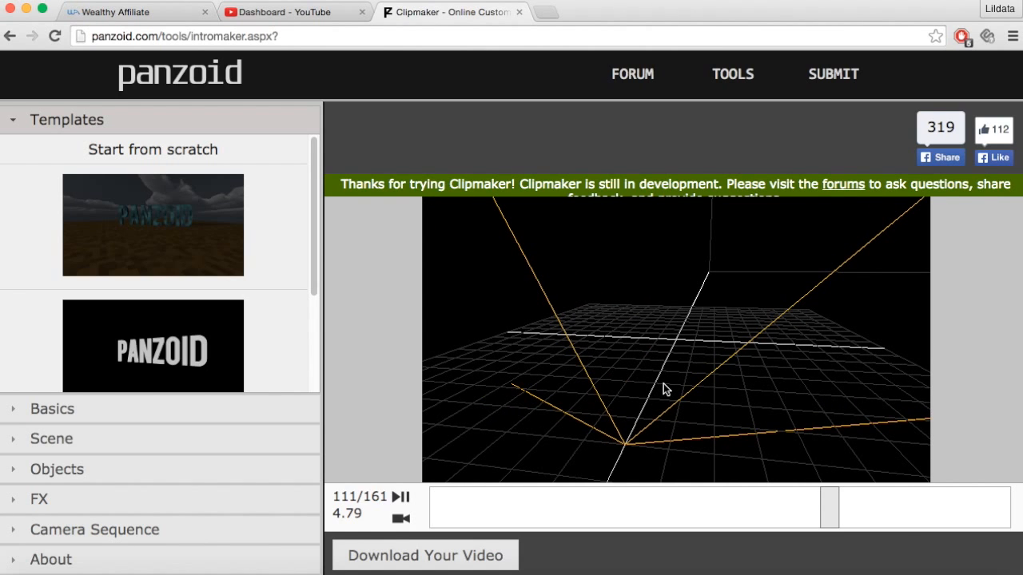
pyautogui.click(401, 519)
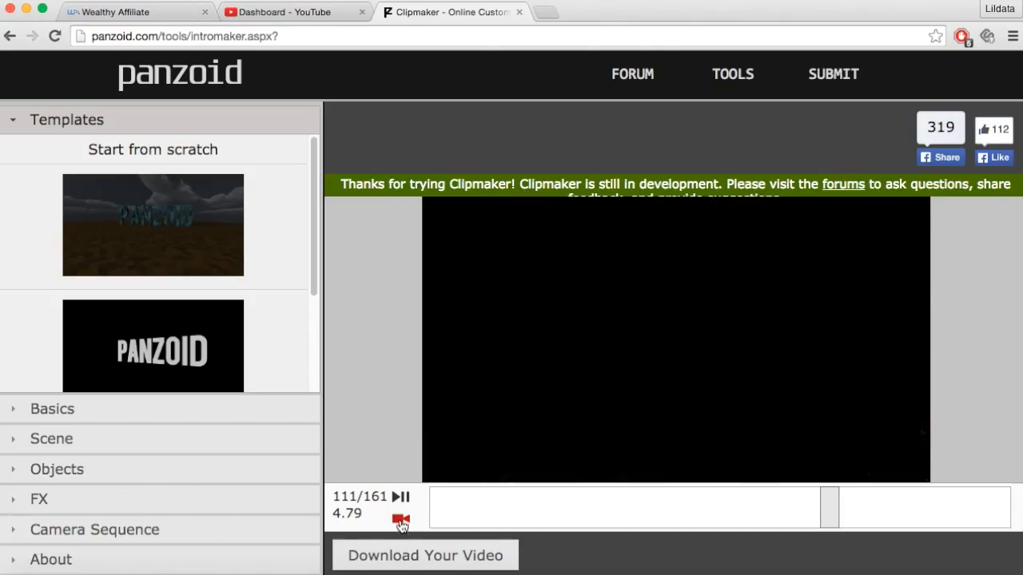
pyautogui.click(400, 521)
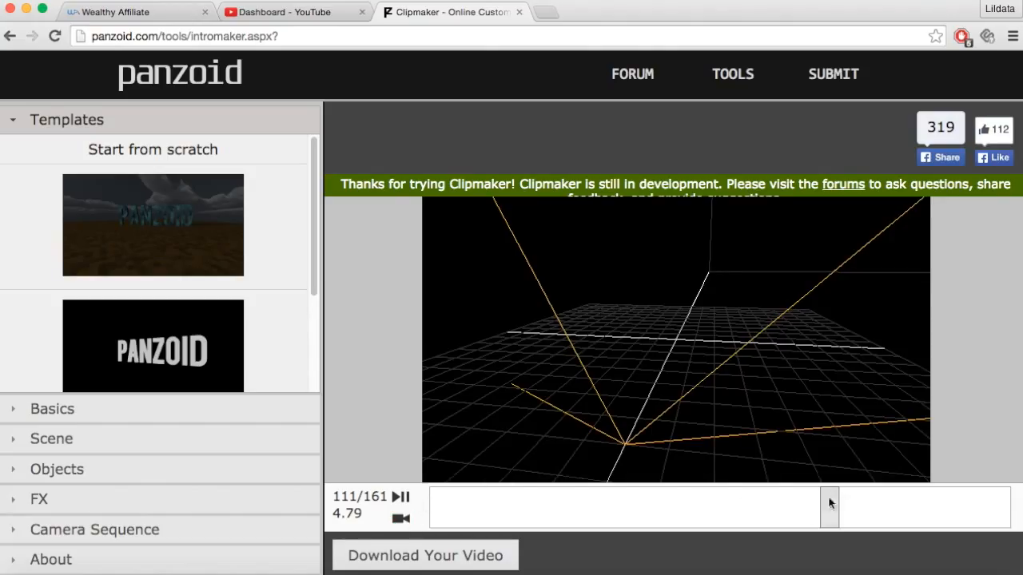
pyautogui.moveTo(828, 508); pyautogui.dragTo(337, 519)
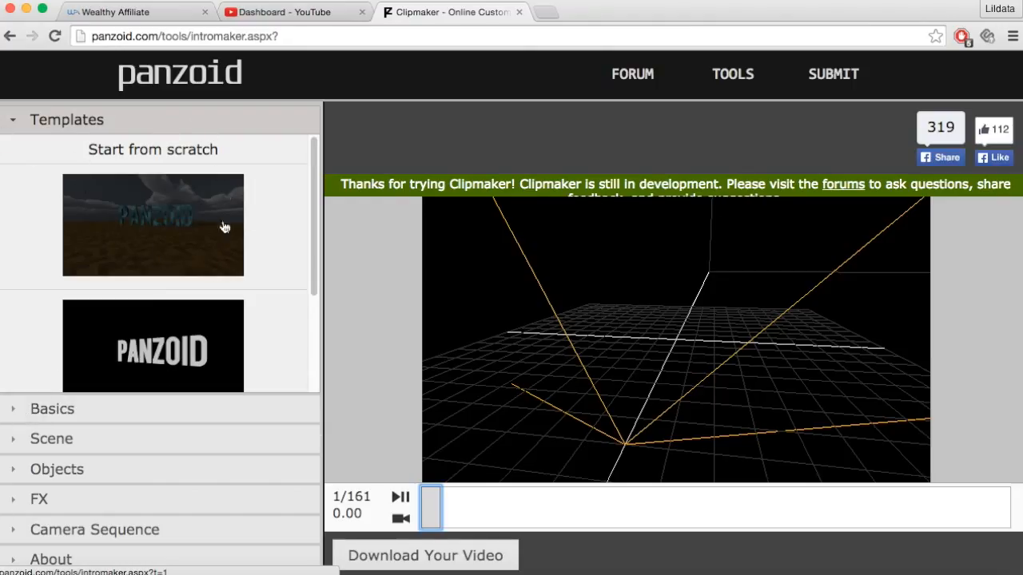
# - Set the clip length to 3 seconds in the basic settings
pyautogui.click(60, 415)
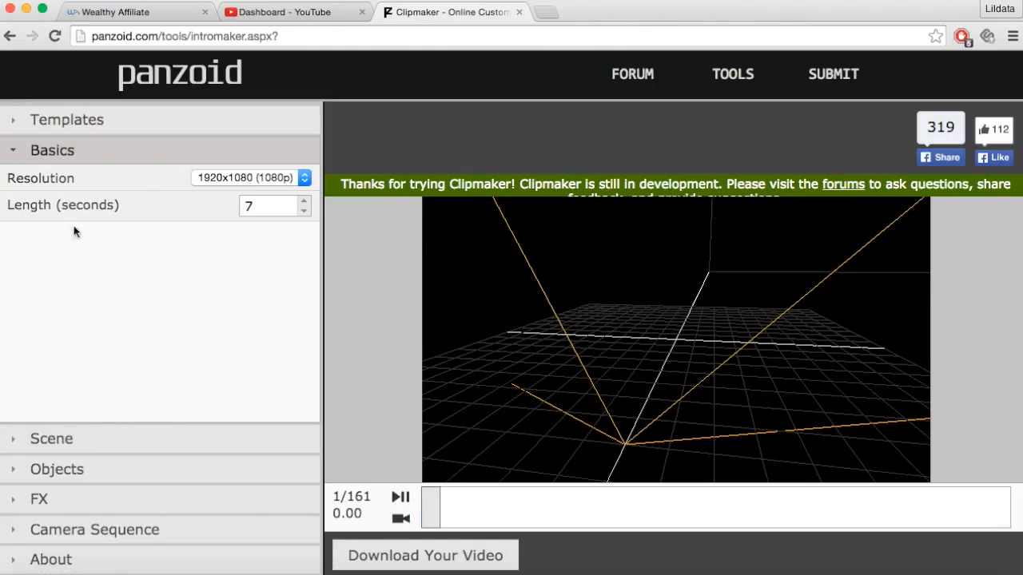
pyautogui.click(304, 211)
pyautogui.click(305, 211)
pyautogui.click(304, 211)
pyautogui.click(304, 211)
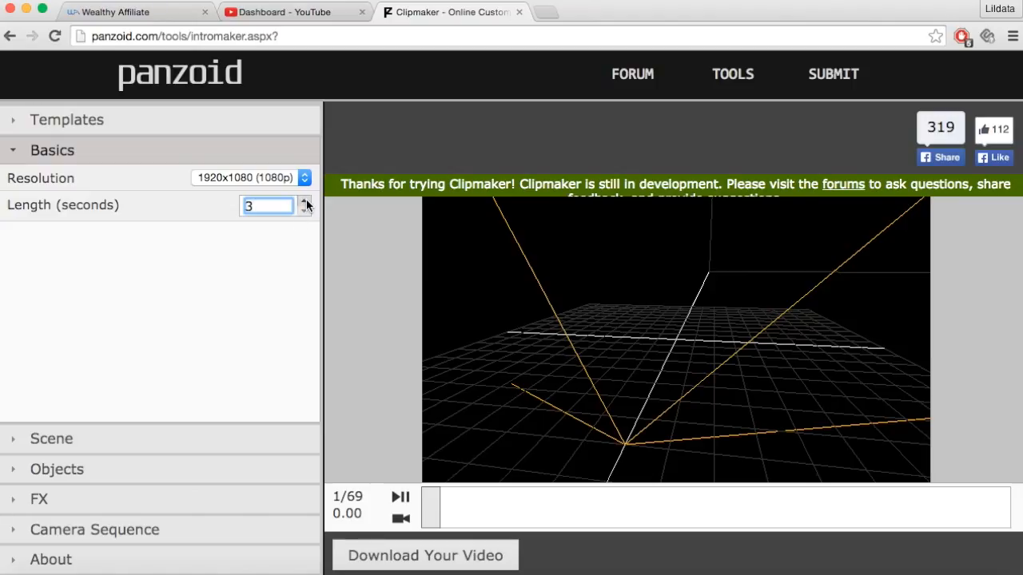
# - Try a clip length of 4 seconds, scrub to the last frame, and restore the 3-second length and first frame
pyautogui.click(306, 202)
pyautogui.click(306, 202)
pyautogui.click(306, 210)
pyautogui.moveTo(427, 505); pyautogui.dragTo(1020, 474)
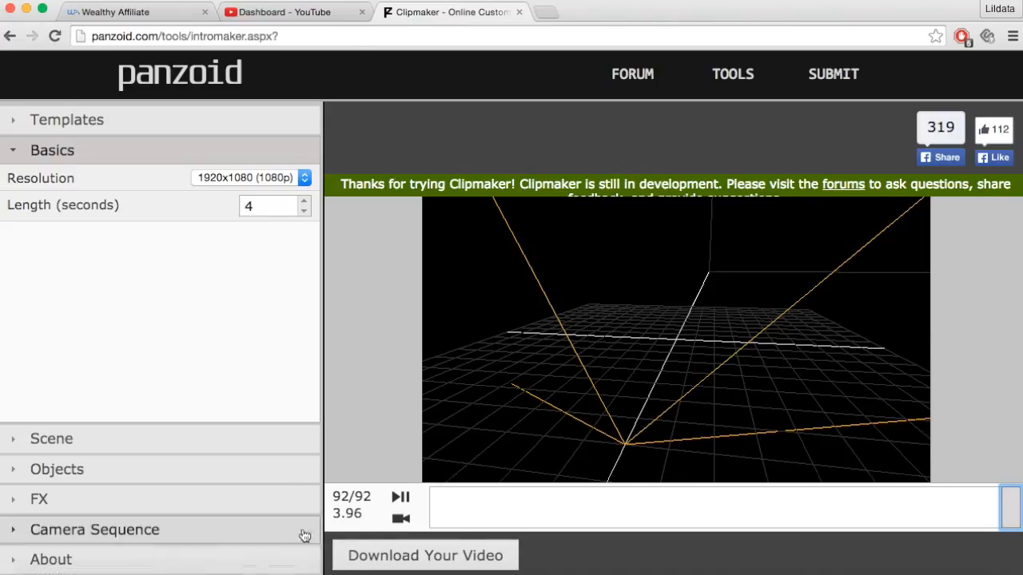
pyautogui.click(304, 212)
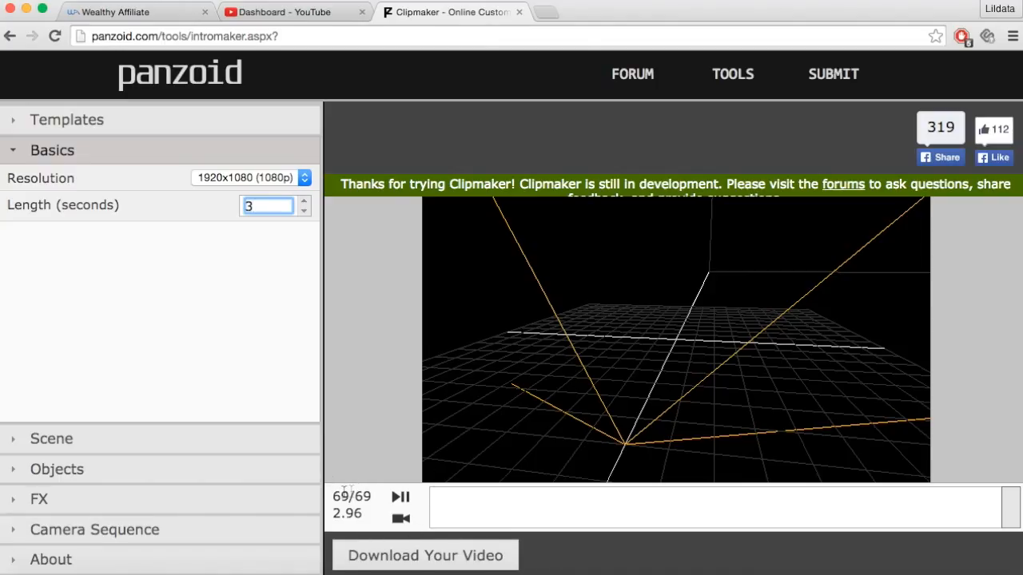
pyautogui.moveTo(1006, 504); pyautogui.dragTo(331, 520)
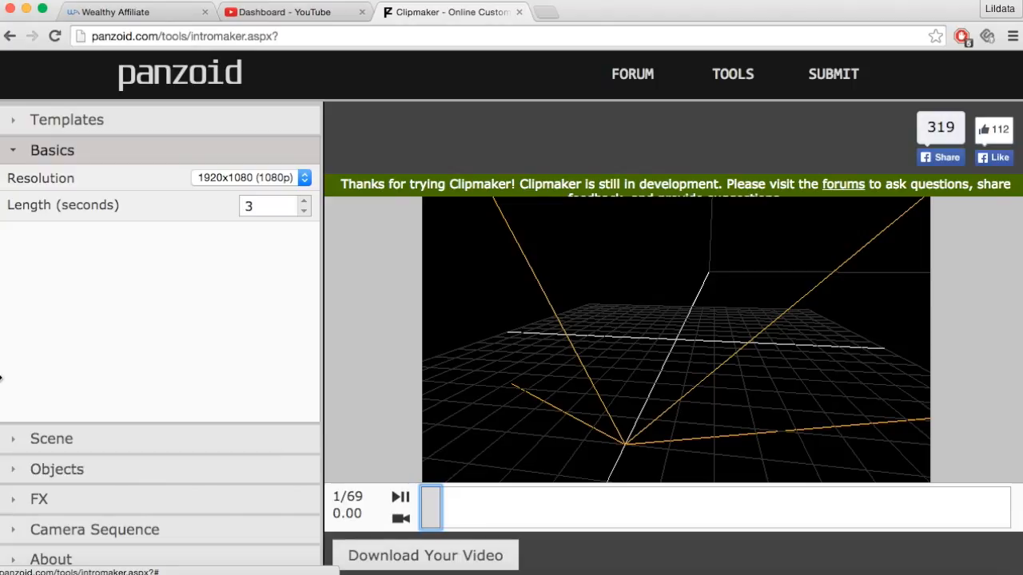
# - Try the 3840x2160 (2160p) and 2560x1440 (1440p) resolutions, switching back to 1920x1080 (1080p) each time
pyautogui.click(295, 179)
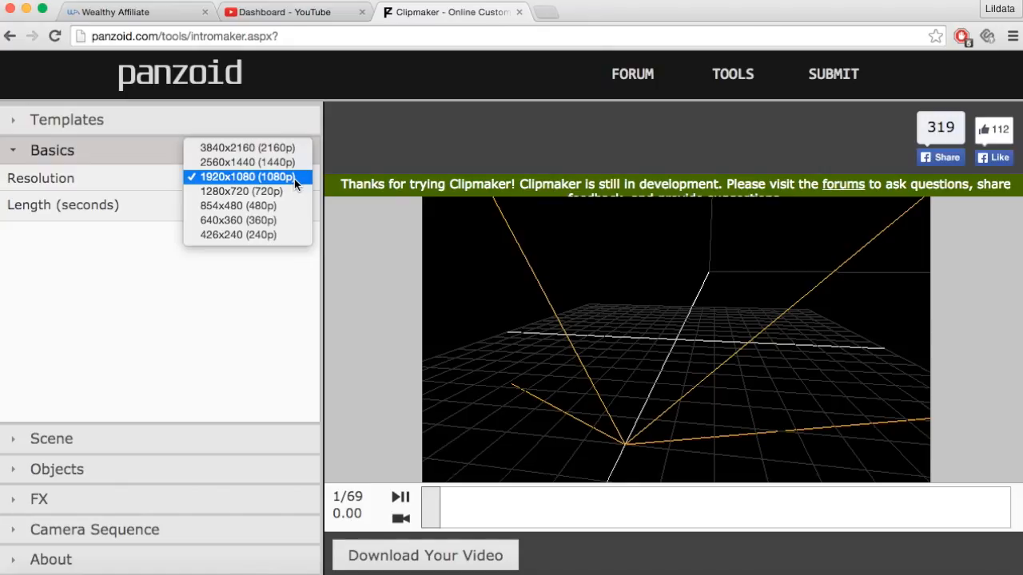
pyautogui.click(266, 148)
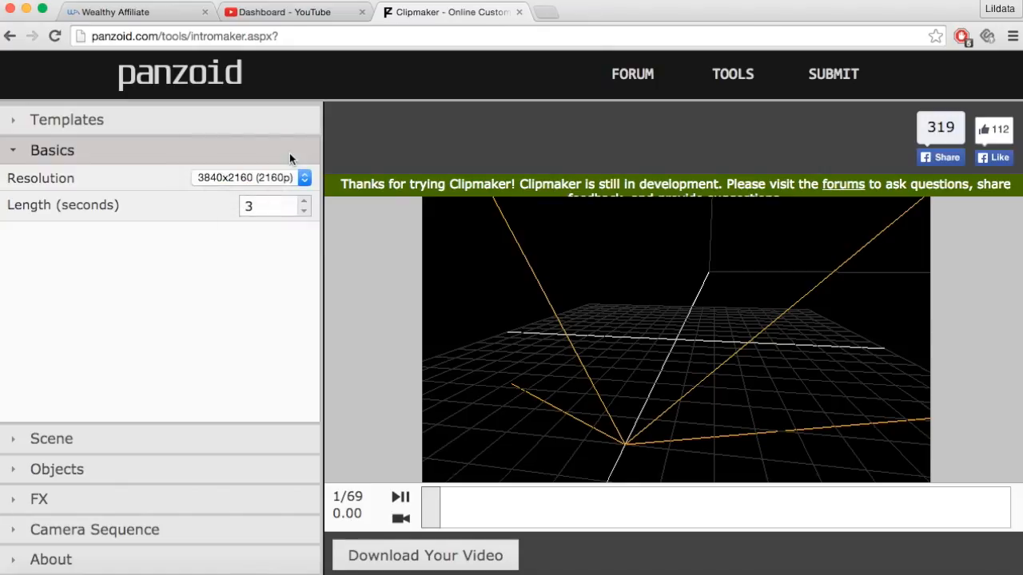
pyautogui.click(301, 179)
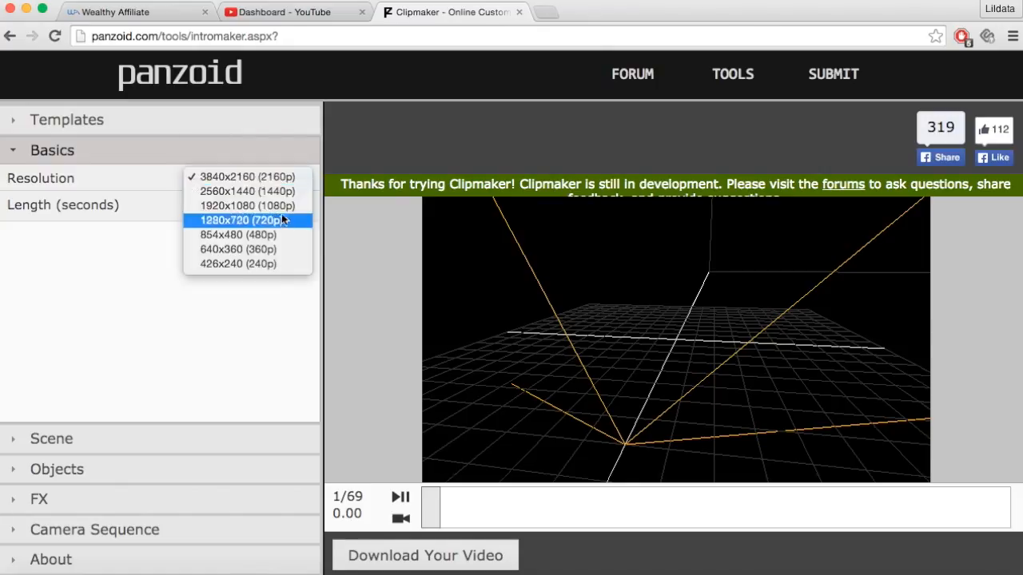
pyautogui.click(282, 205)
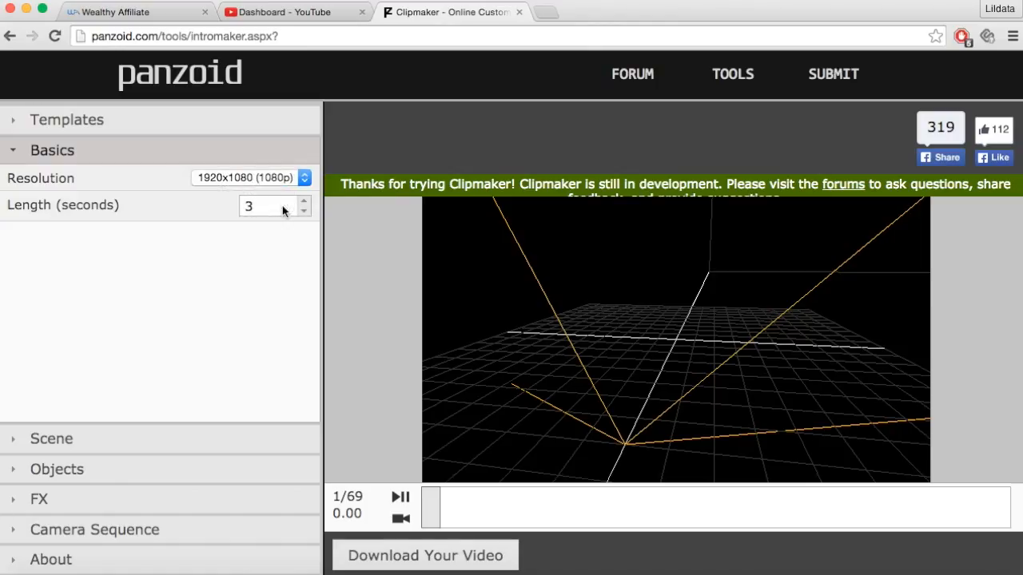
pyautogui.click(304, 179)
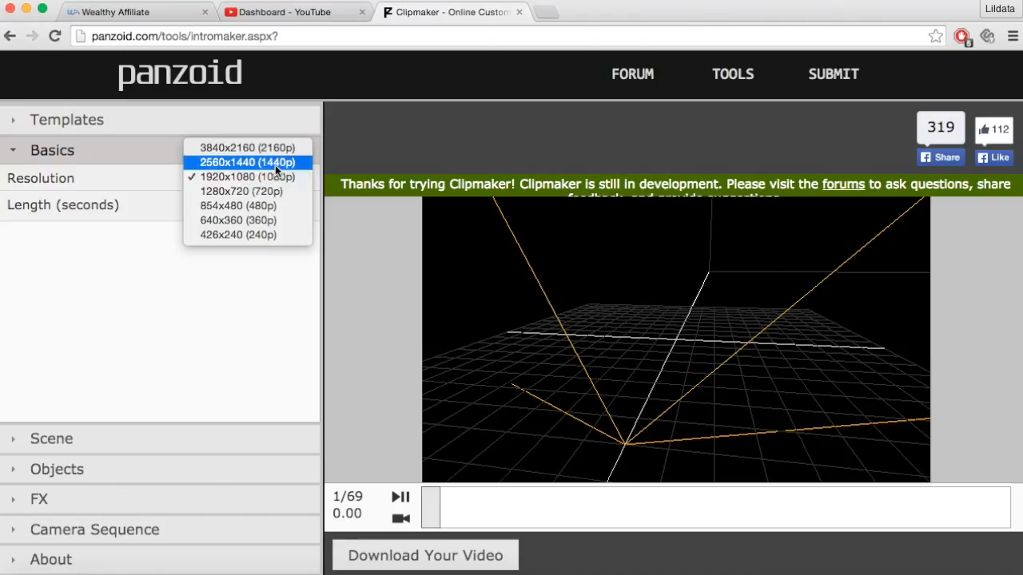
pyautogui.click(275, 165)
pyautogui.click(278, 176)
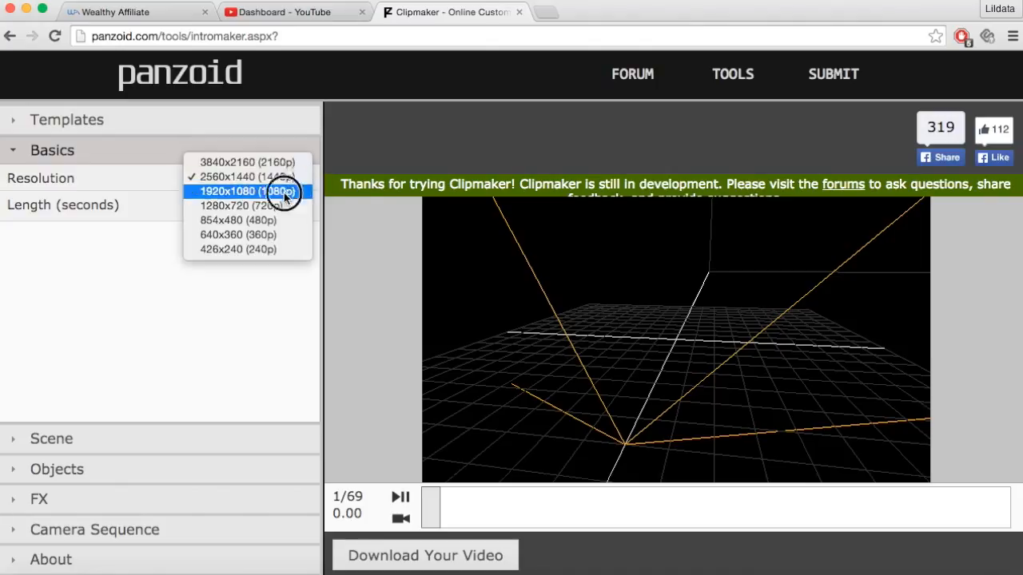
pyautogui.click(283, 189)
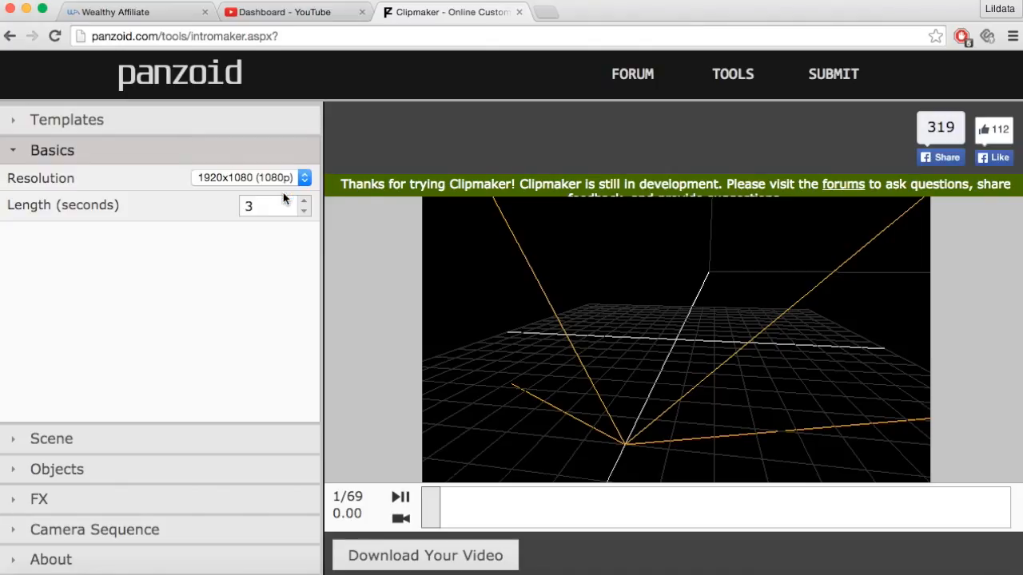
pyautogui.click(305, 178)
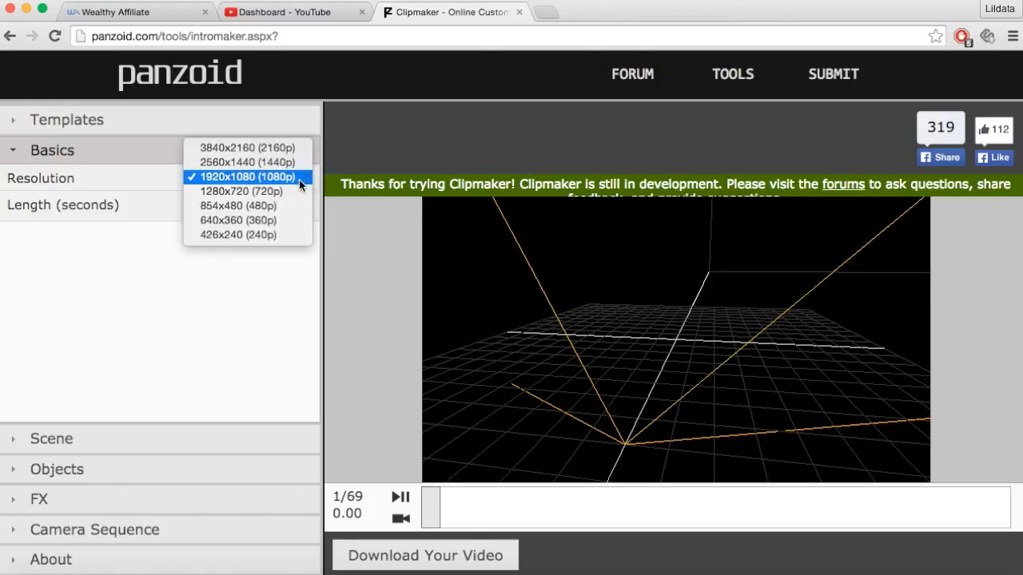
pyautogui.click(298, 180)
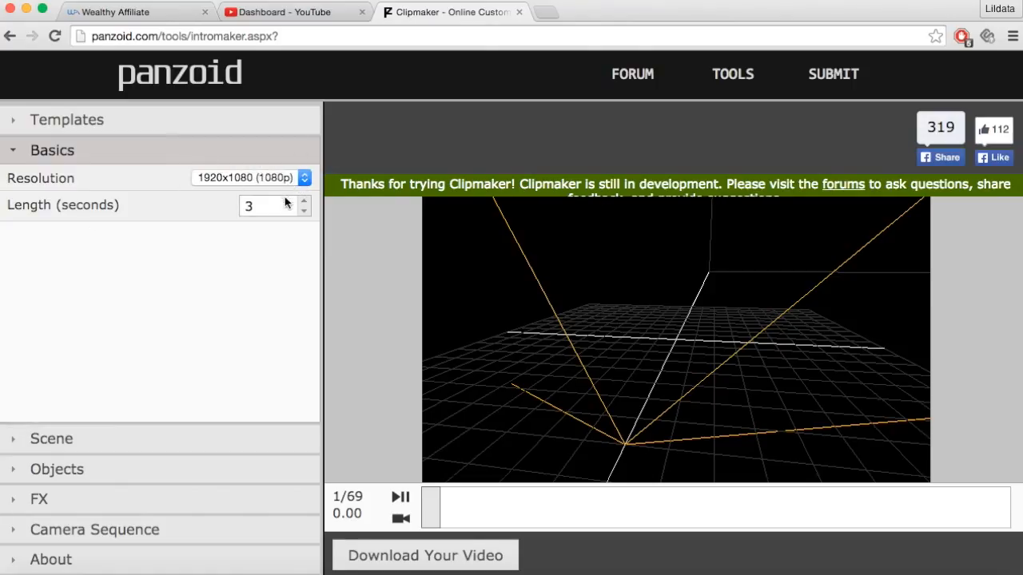
# - Review the resolution choices, scene types and available templates, and check the blank scene through the camera preview
pyautogui.click(300, 183)
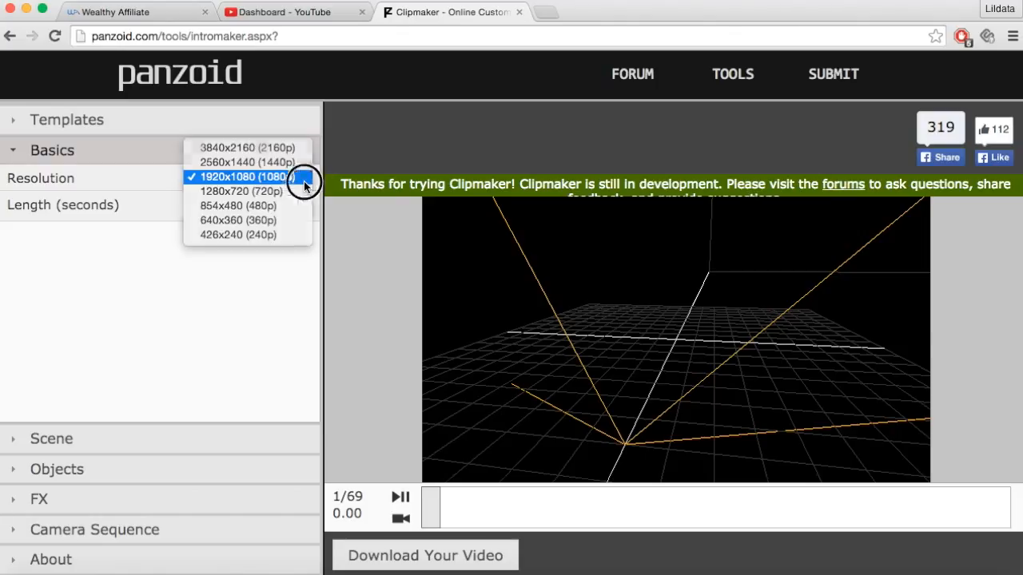
pyautogui.click(304, 179)
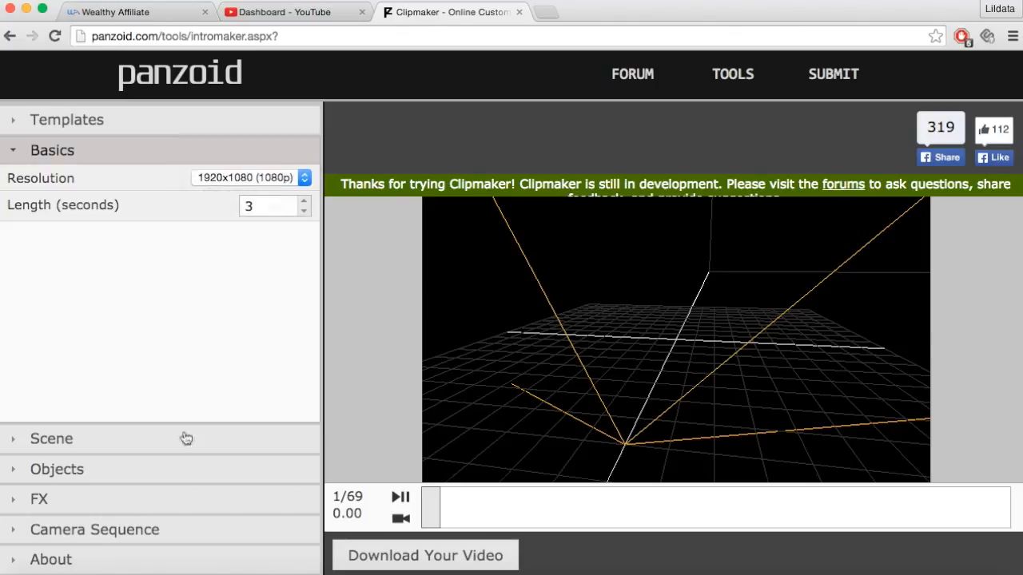
pyautogui.click(87, 440)
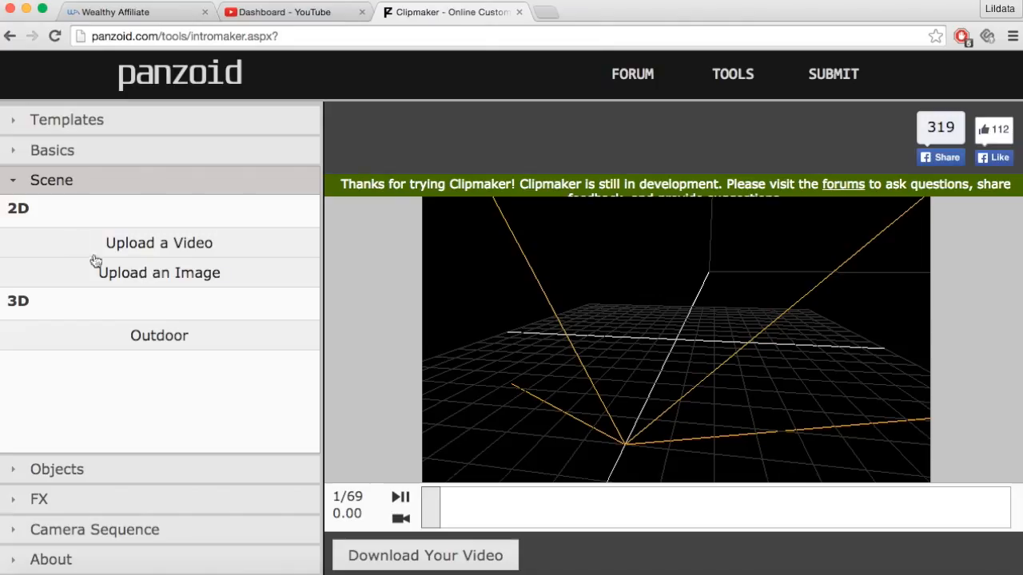
pyautogui.click(122, 121)
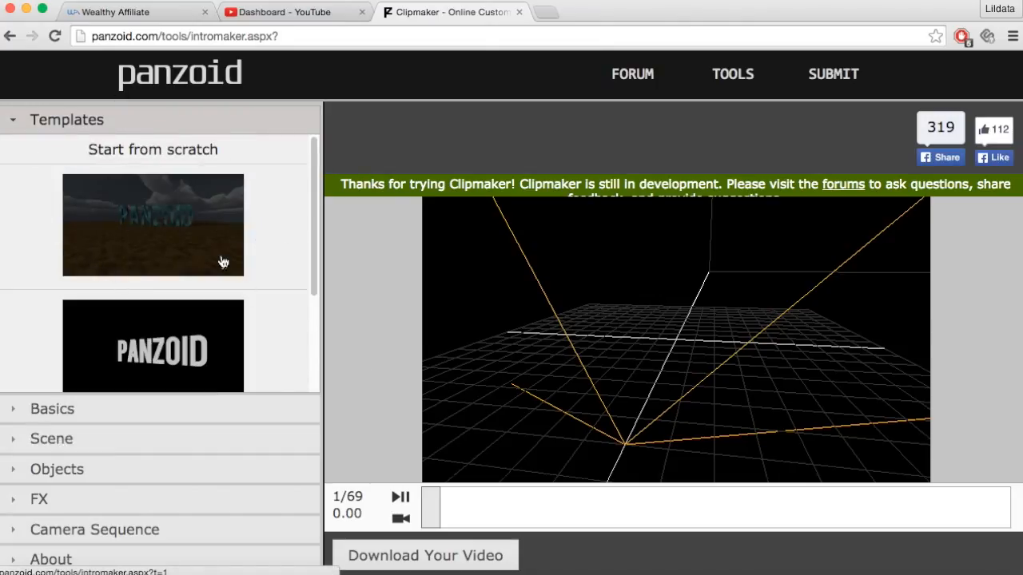
pyautogui.scroll(-3, 263, 264)
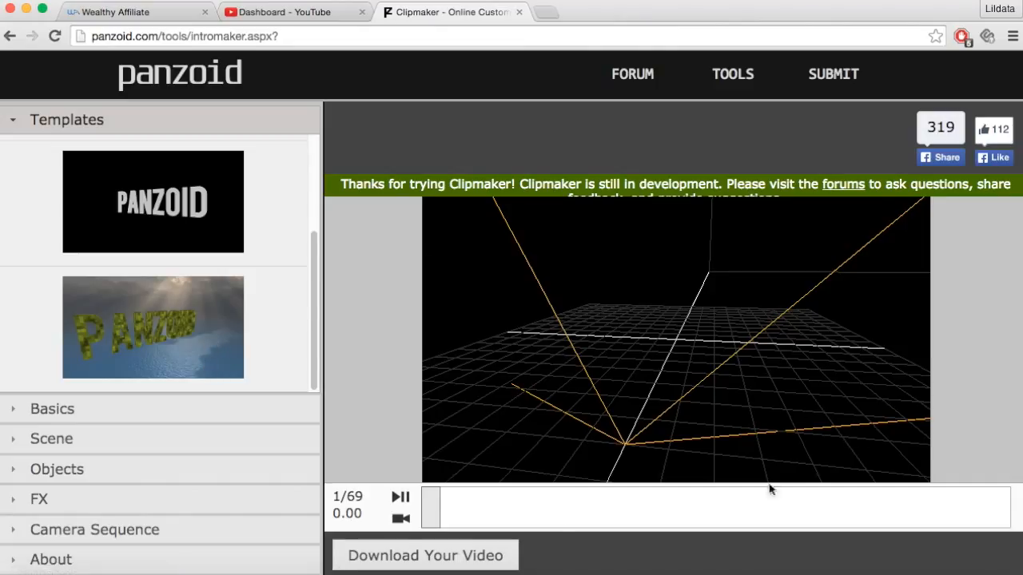
pyautogui.click(401, 518)
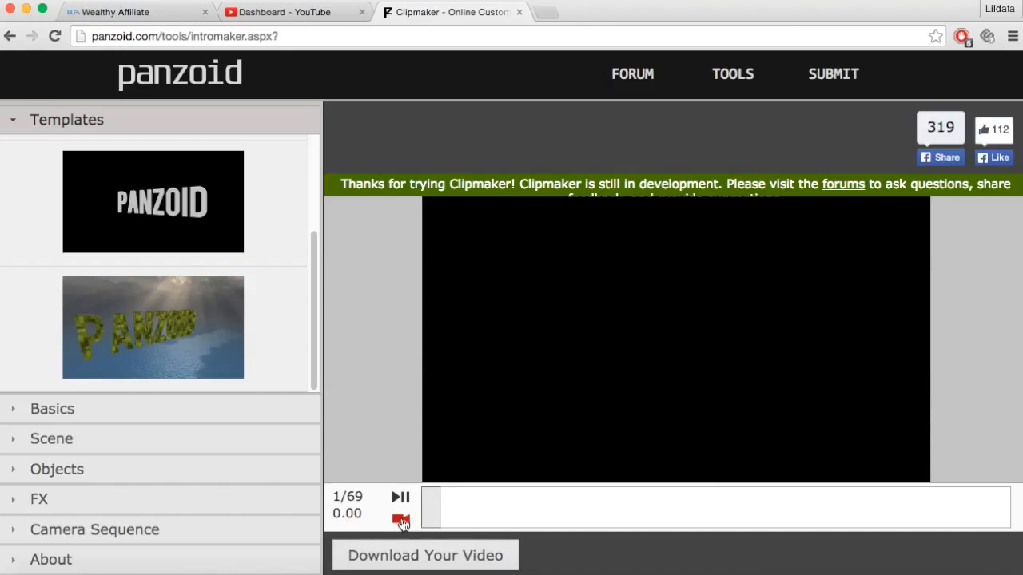
pyautogui.click(402, 522)
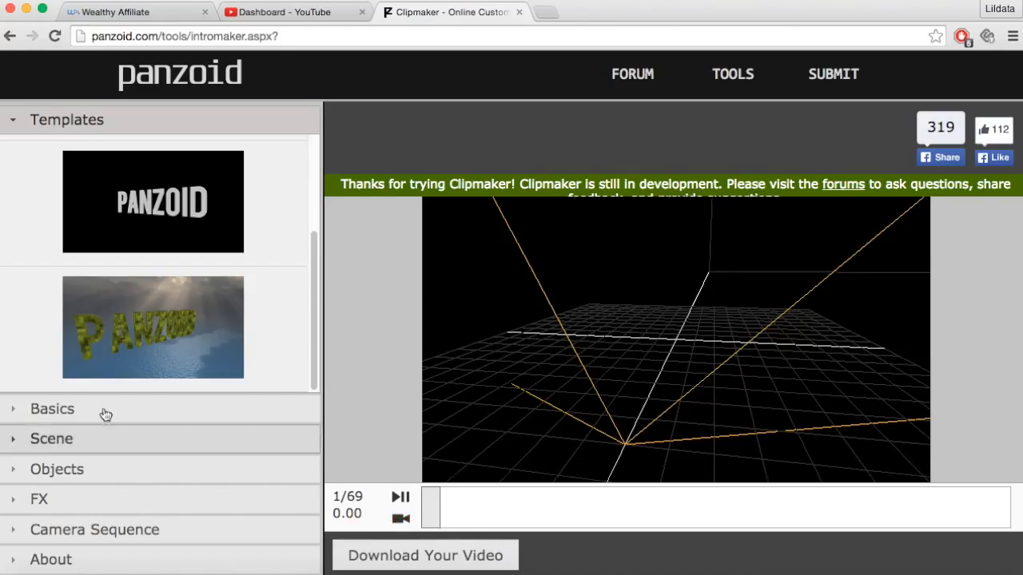
# - Add a 3D text object to the blank scene with the timeline at the first frame
pyautogui.click(89, 448)
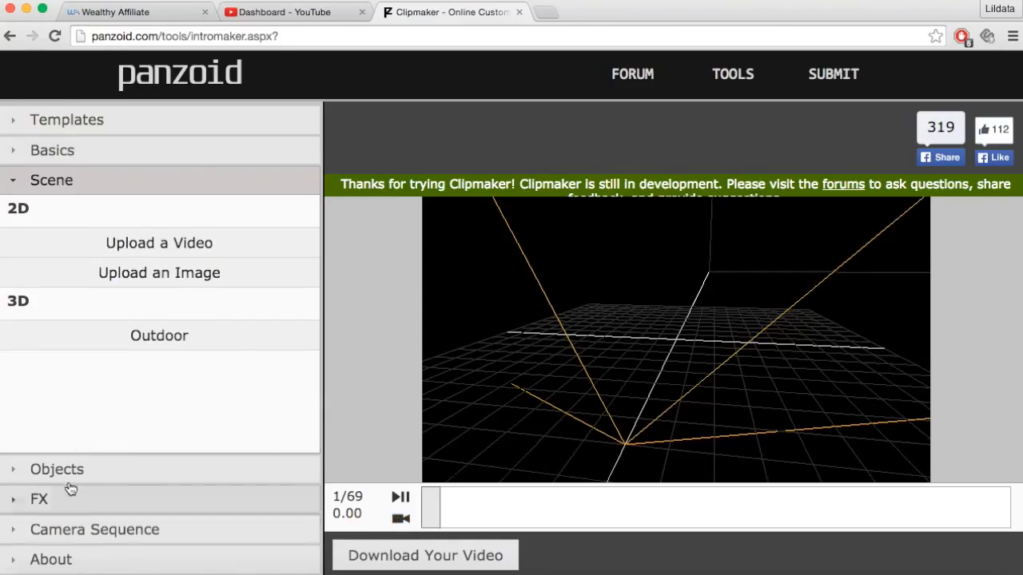
pyautogui.click(72, 471)
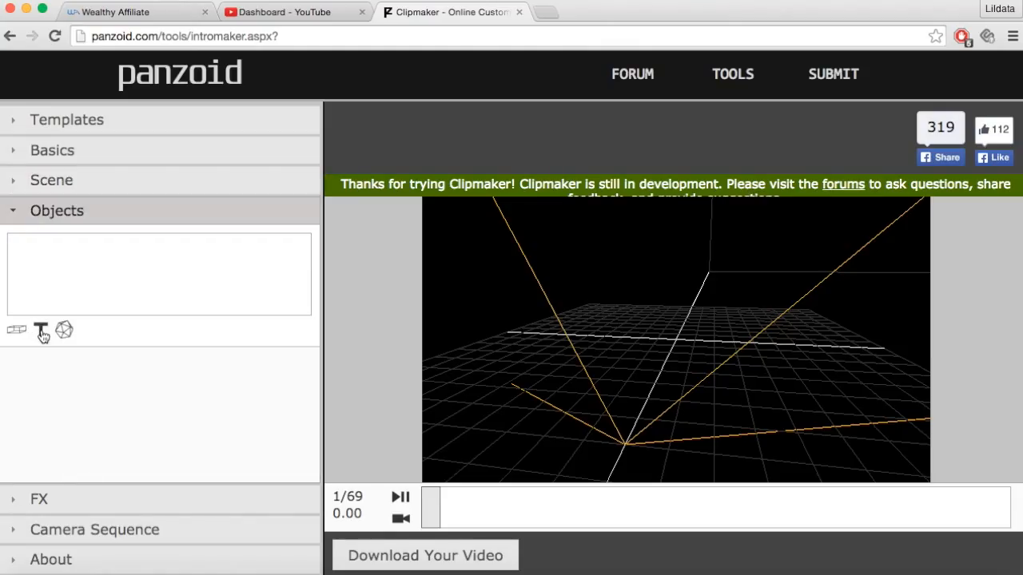
pyautogui.moveTo(645, 393); pyautogui.dragTo(677, 358)
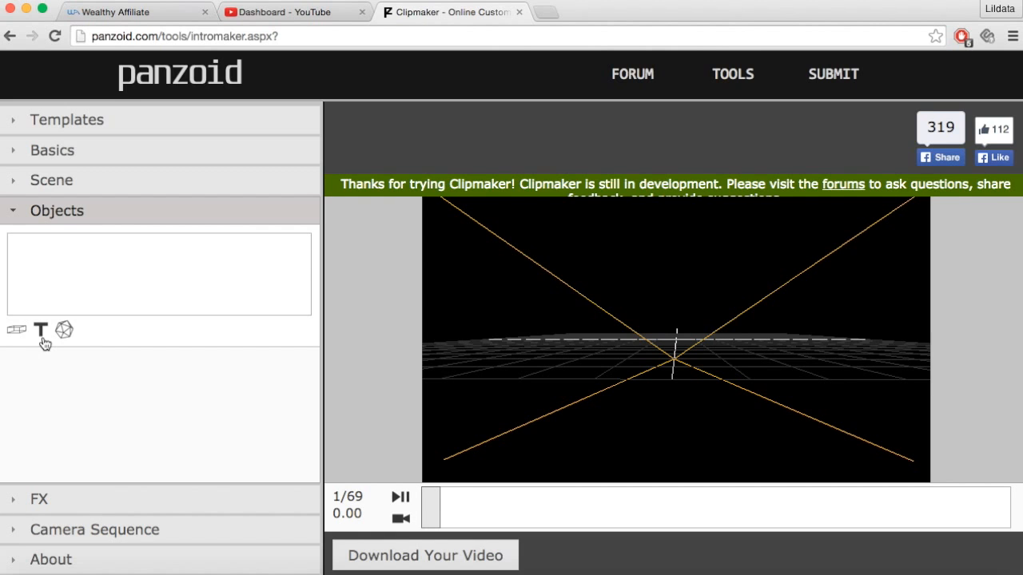
pyautogui.moveTo(819, 350); pyautogui.dragTo(799, 363)
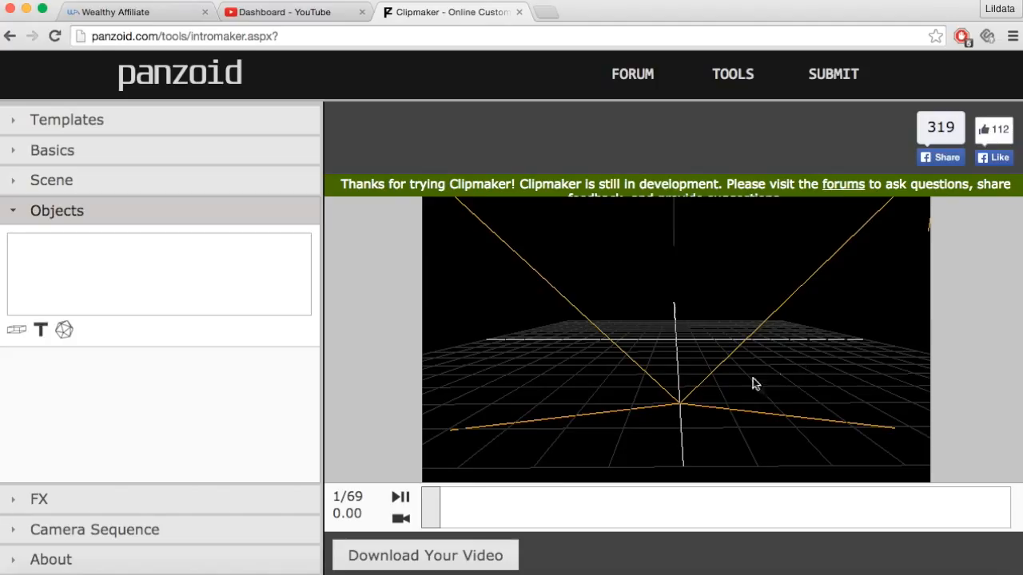
pyautogui.moveTo(431, 508)
pyautogui.mouseDown()
pyautogui.moveTo(898, 516)
pyautogui.moveTo(998, 506)
pyautogui.moveTo(421, 511)
pyautogui.mouseUp()
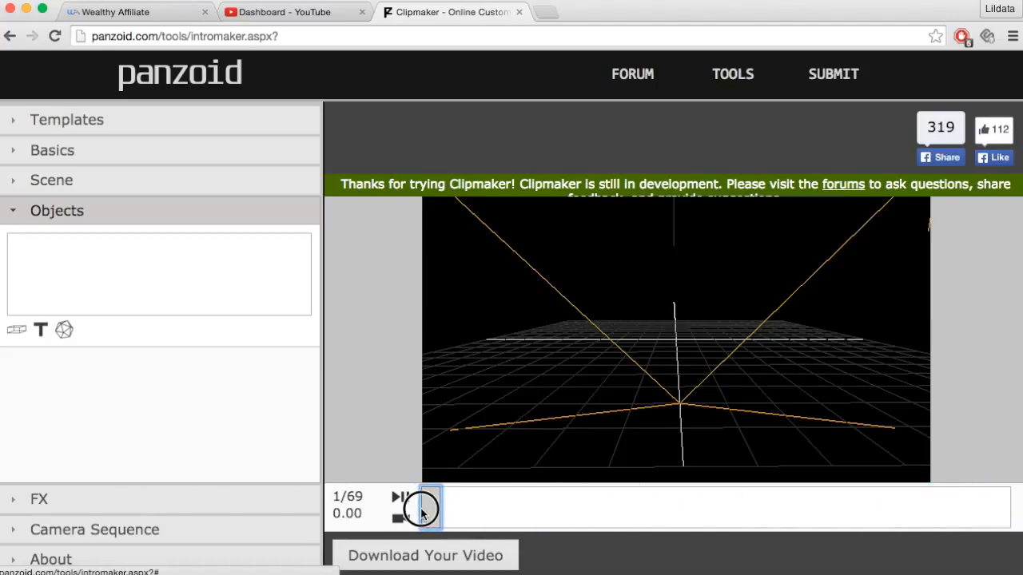
pyautogui.click(40, 329)
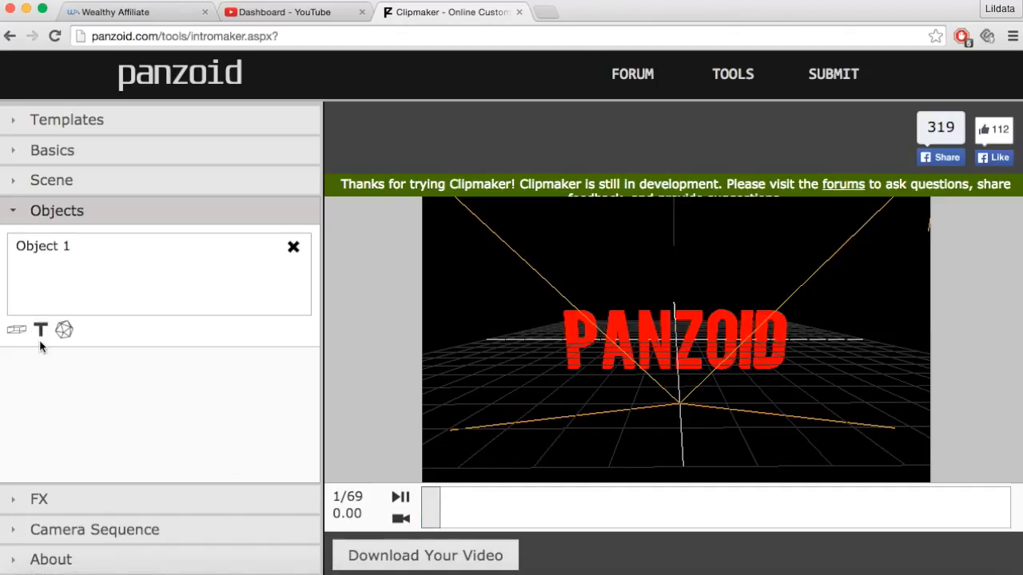
# - Change the wording of the 3D text object to "Everythn Man"
pyautogui.click(50, 251)
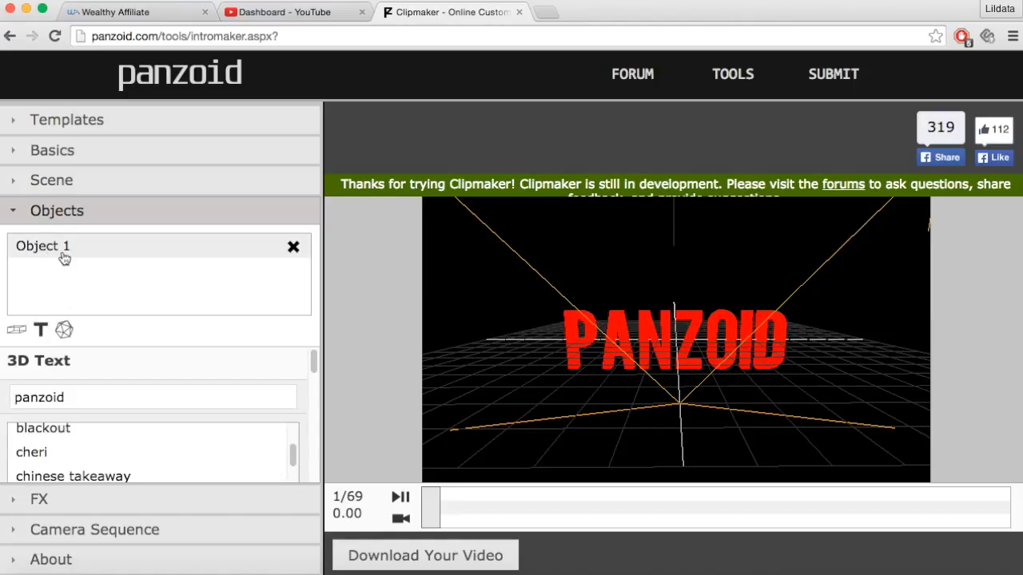
pyautogui.moveTo(164, 397); pyautogui.dragTo(2, 397)
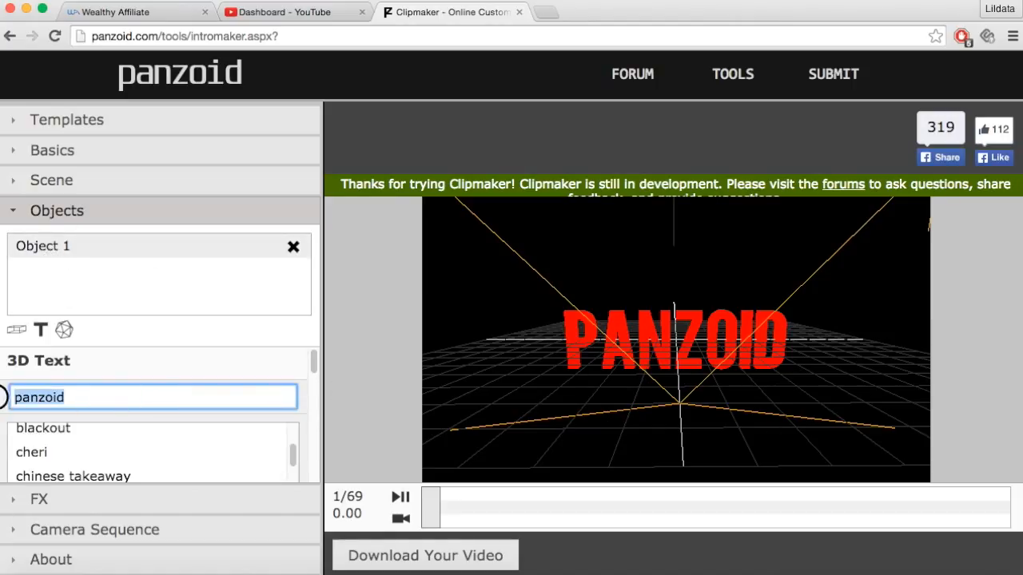
pyautogui.write('Everythn Man')
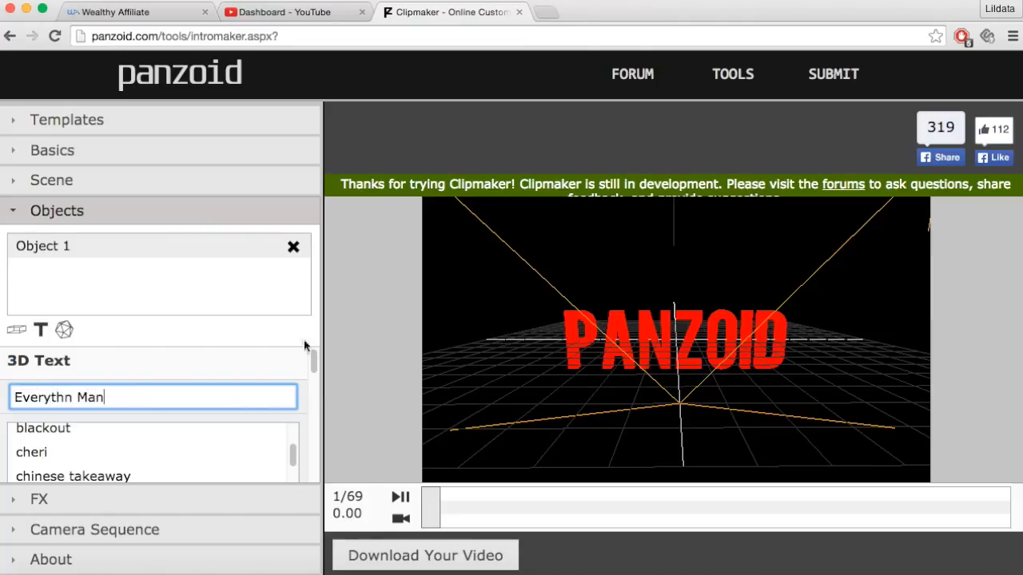
pyautogui.click(144, 365)
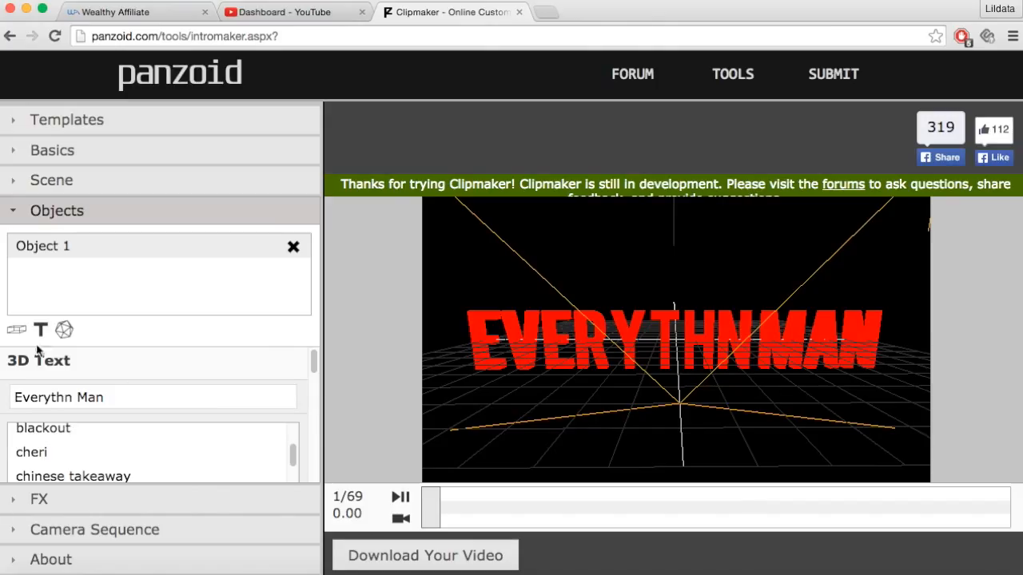
# - Set the 3D text's font to chinese takeaway
pyautogui.scroll(-1, 308, 369)
pyautogui.scroll(-3, 310, 381)
pyautogui.click(106, 389)
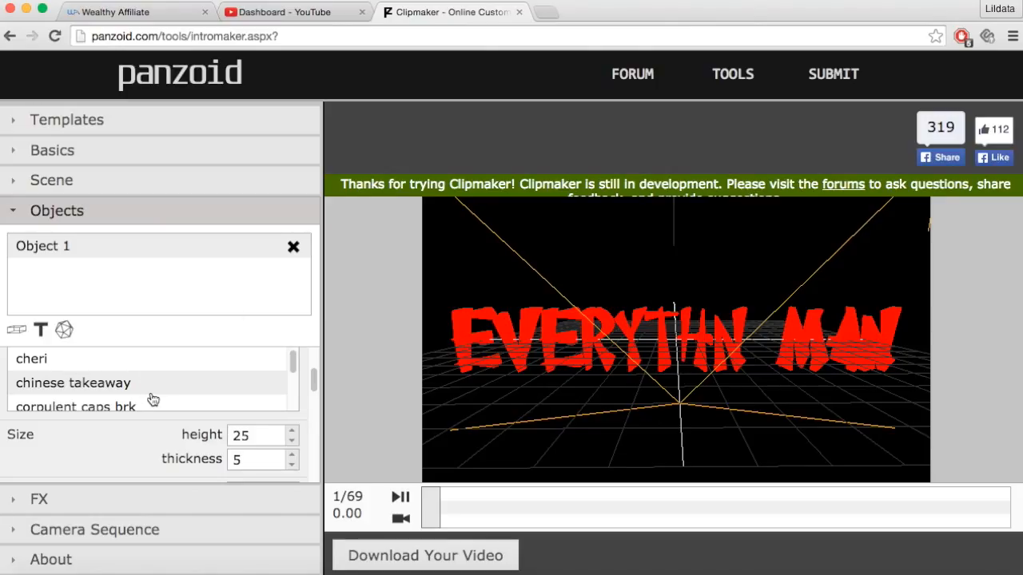
# - Try larger heights for the 3D text, including 29 and 27, and restore the height to 25
pyautogui.scroll(-2, 100, 437)
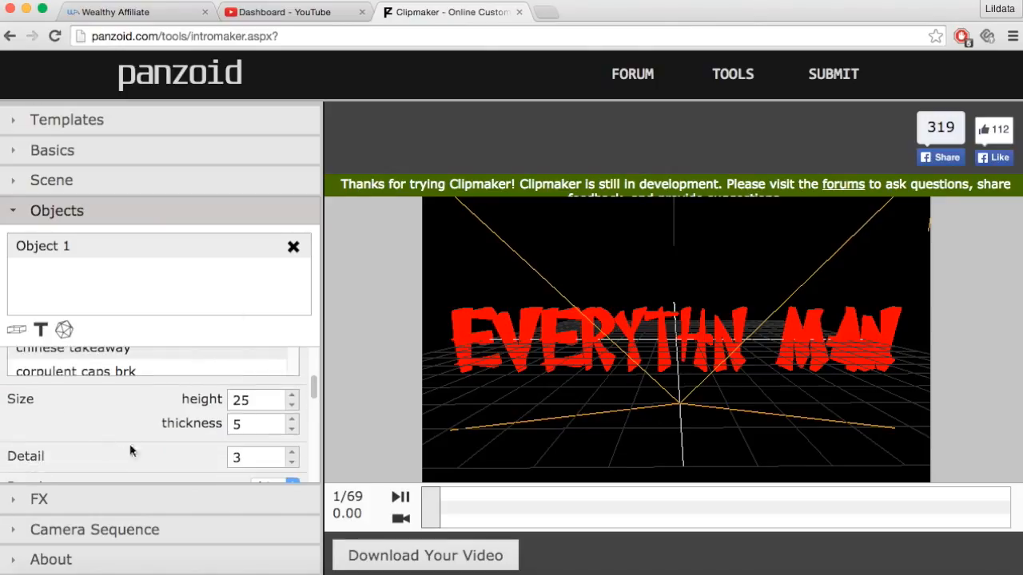
pyautogui.click(294, 396)
pyautogui.click(293, 396)
pyautogui.click(293, 396)
pyautogui.click(293, 396)
pyautogui.click(293, 396)
pyautogui.click(293, 397)
pyautogui.click(293, 396)
pyautogui.click(293, 408)
pyautogui.click(292, 408)
pyautogui.click(293, 407)
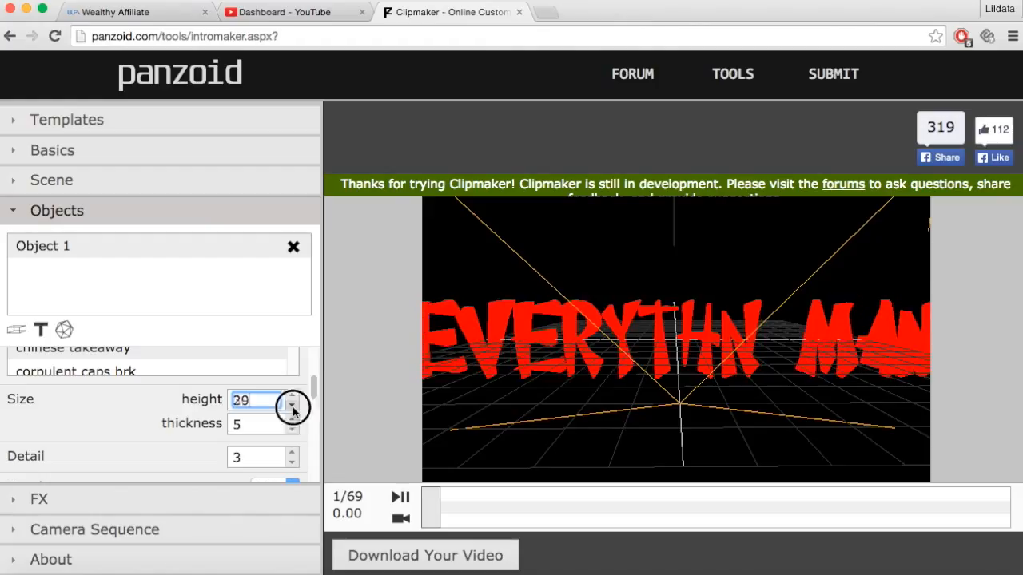
pyautogui.click(293, 407)
pyautogui.click(293, 407)
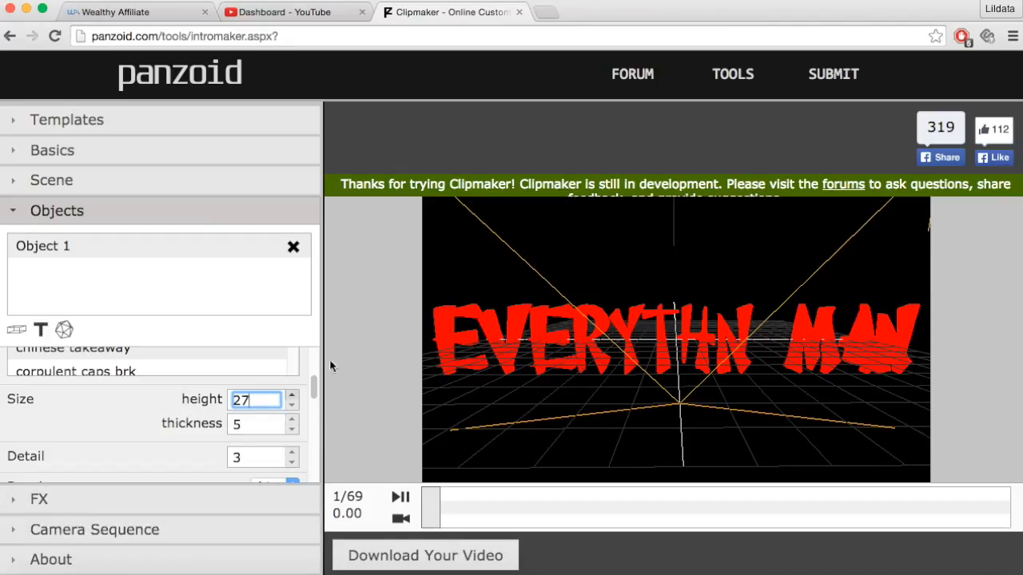
pyautogui.click(292, 407)
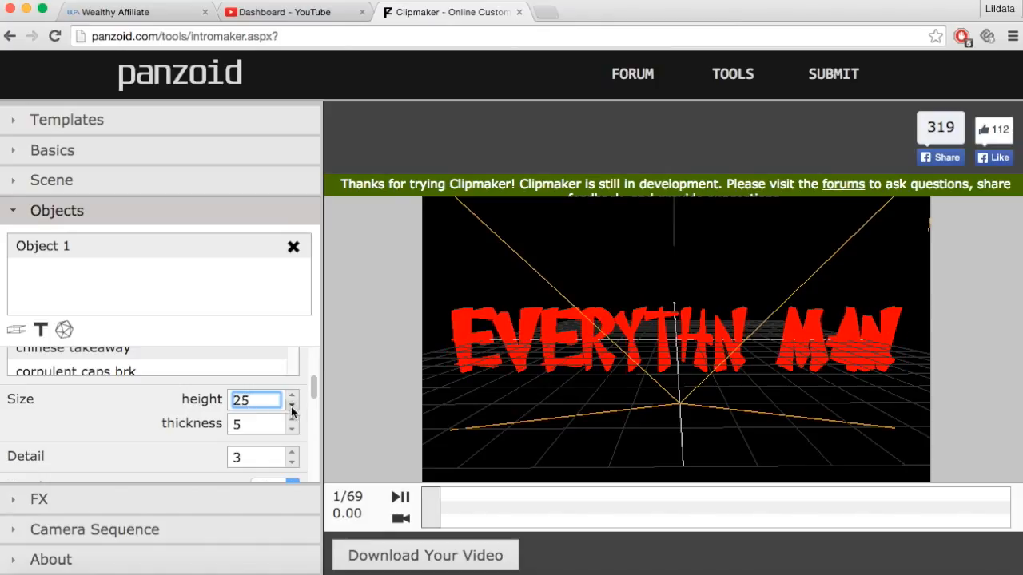
# - Try increasing the 3D text's thickness to 14
pyautogui.click(292, 419)
pyautogui.click(292, 419)
pyautogui.click(293, 419)
pyautogui.click(293, 420)
pyautogui.click(294, 421)
pyautogui.click(294, 421)
pyautogui.click(294, 421)
pyautogui.click(294, 421)
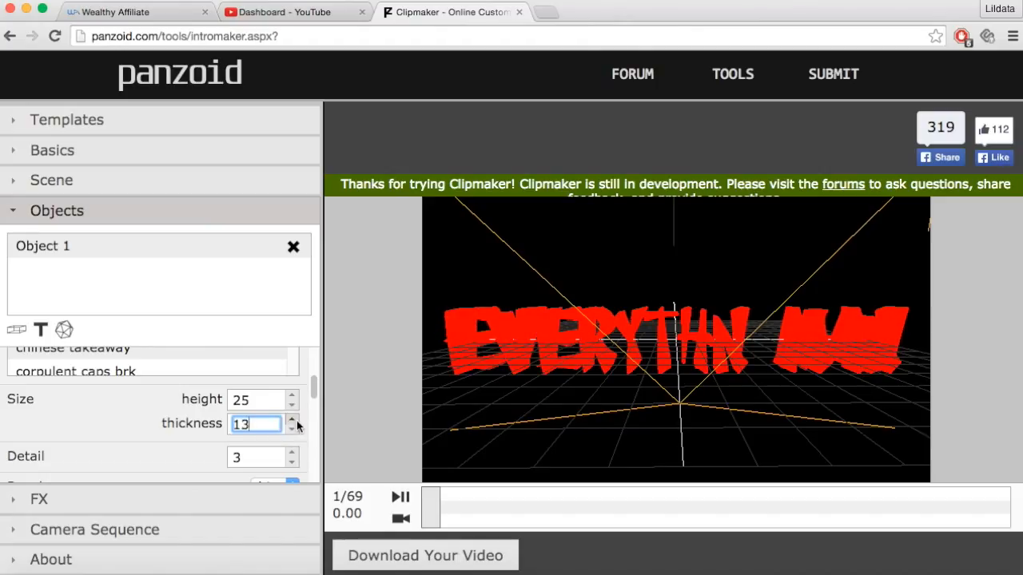
pyautogui.click(293, 420)
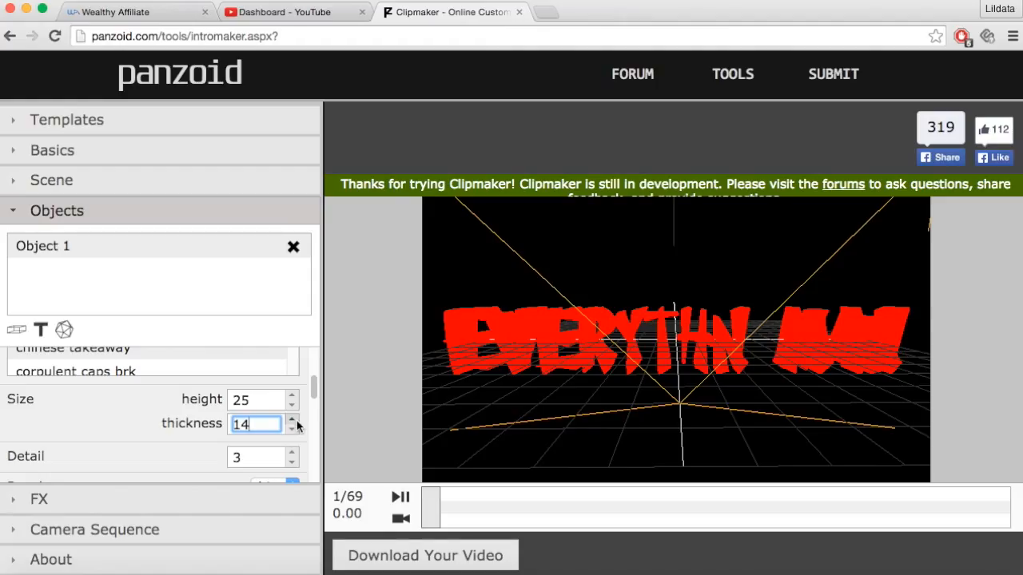
# - Try reducing the 3D text's thickness to 2
pyautogui.click(292, 429)
pyautogui.click(293, 429)
pyautogui.click(292, 429)
pyautogui.click(292, 429)
pyautogui.click(293, 429)
pyautogui.click(292, 429)
pyautogui.click(292, 429)
pyautogui.click(293, 429)
pyautogui.click(292, 429)
pyautogui.click(292, 429)
pyautogui.click(293, 429)
pyautogui.click(293, 429)
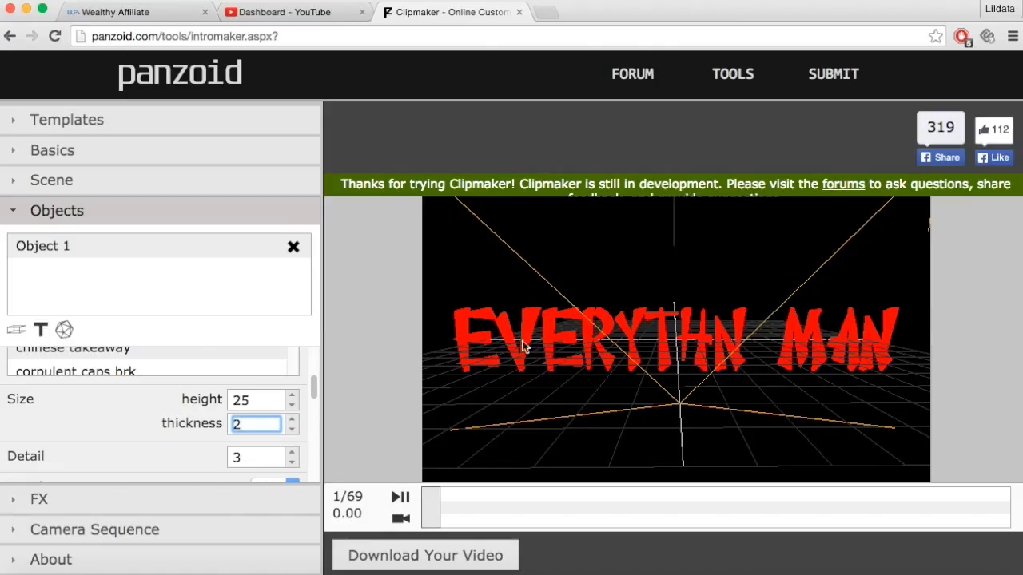
# - Try a thickness of 5 for the 3D text and settle on a thickness of 3
pyautogui.click(293, 420)
pyautogui.doubleClick(292, 419)
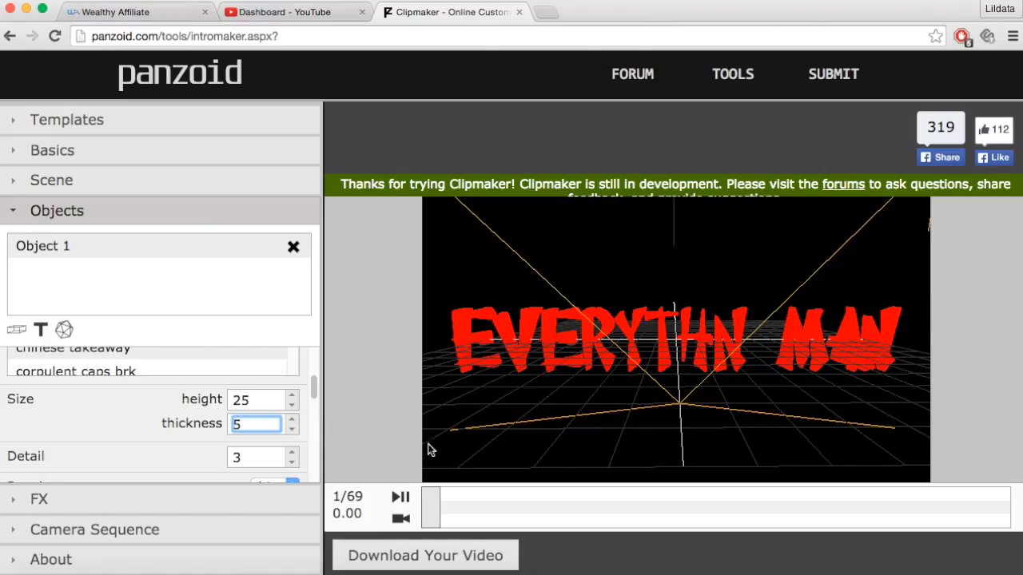
pyautogui.click(293, 429)
pyautogui.click(292, 429)
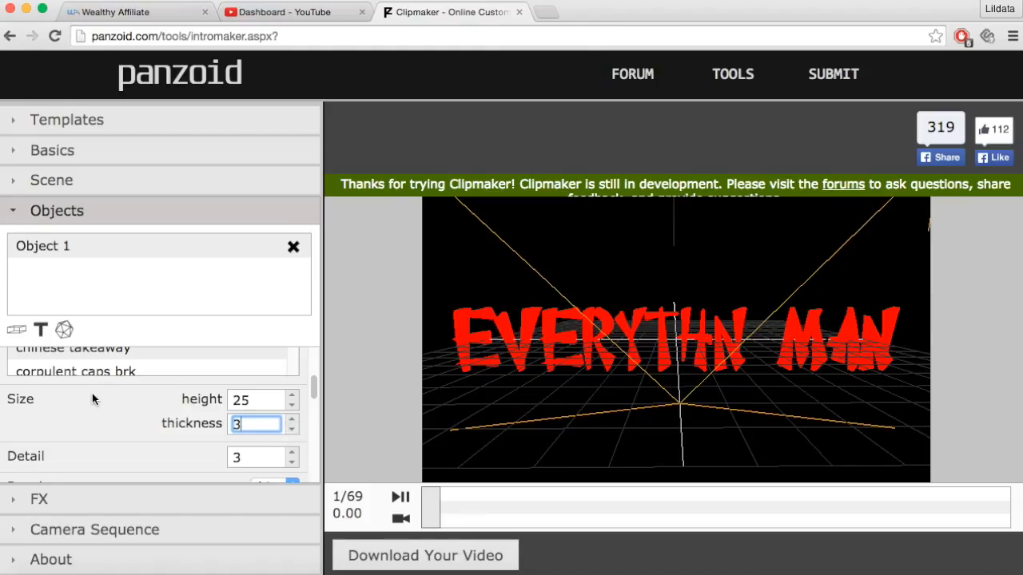
# - Try different detail levels for the 3D text, going up to 11
pyautogui.scroll(-2, 92, 393)
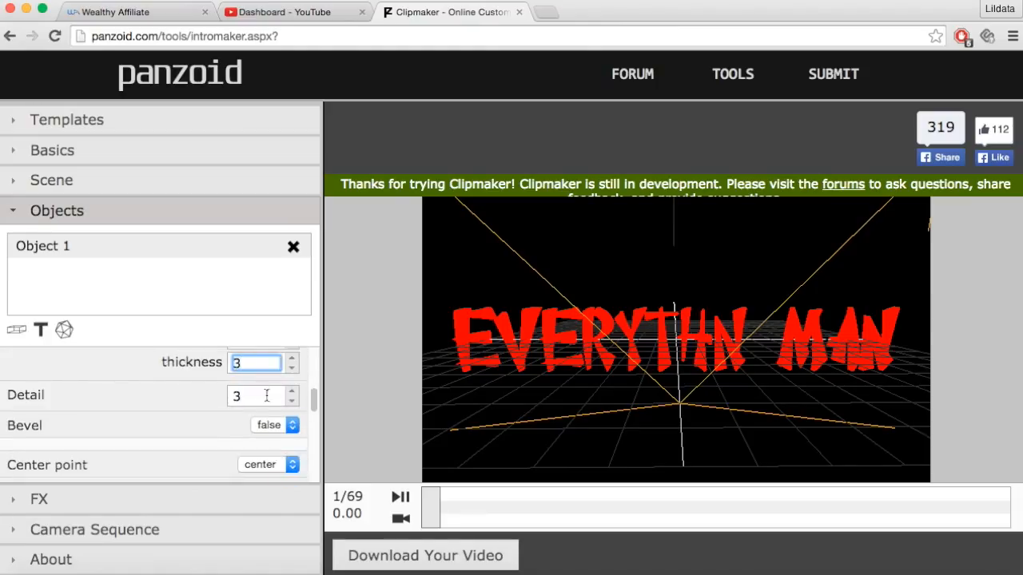
pyautogui.click(293, 394)
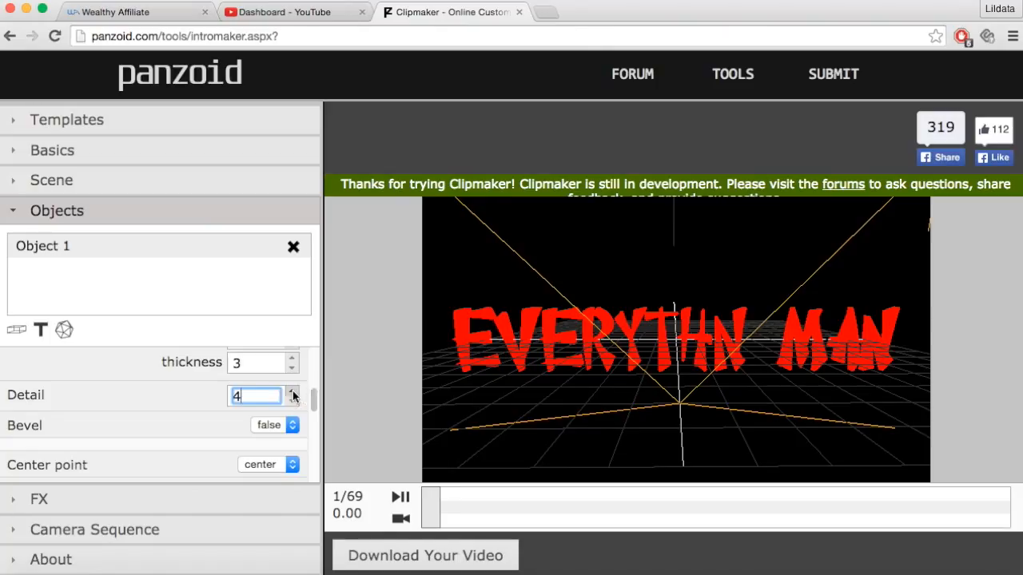
pyautogui.click(293, 393)
pyautogui.click(293, 401)
pyautogui.click(292, 401)
pyautogui.click(292, 401)
pyautogui.click(293, 393)
pyautogui.click(292, 393)
pyautogui.click(292, 393)
pyautogui.click(292, 393)
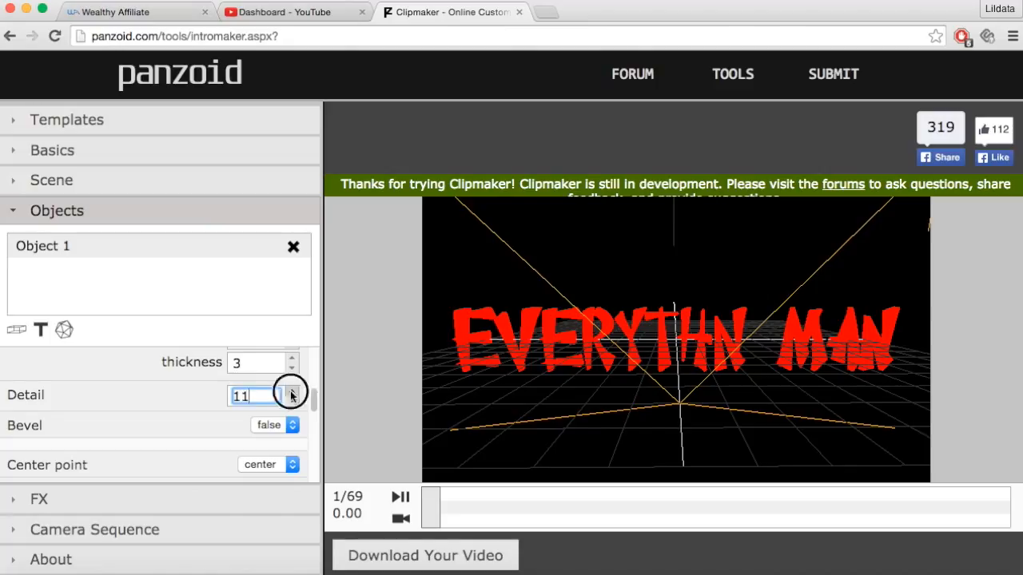
# - Set the 3D text's detail level to 5
pyautogui.click(292, 402)
pyautogui.click(293, 402)
pyautogui.click(292, 402)
pyautogui.click(292, 402)
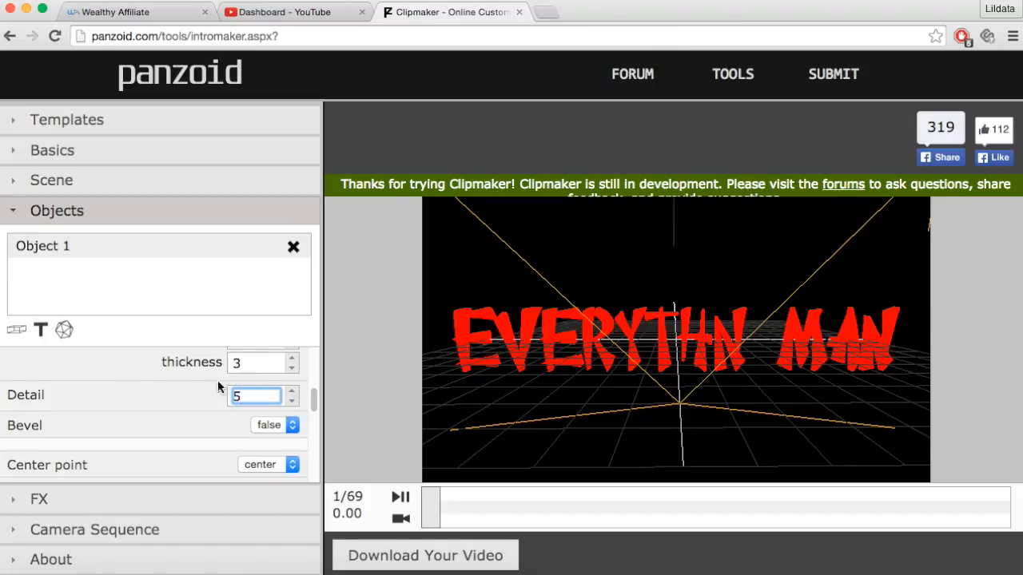
# - Try shifting the 3D text along the X axis and restore its X position to 0
pyautogui.scroll(-3, 192, 399)
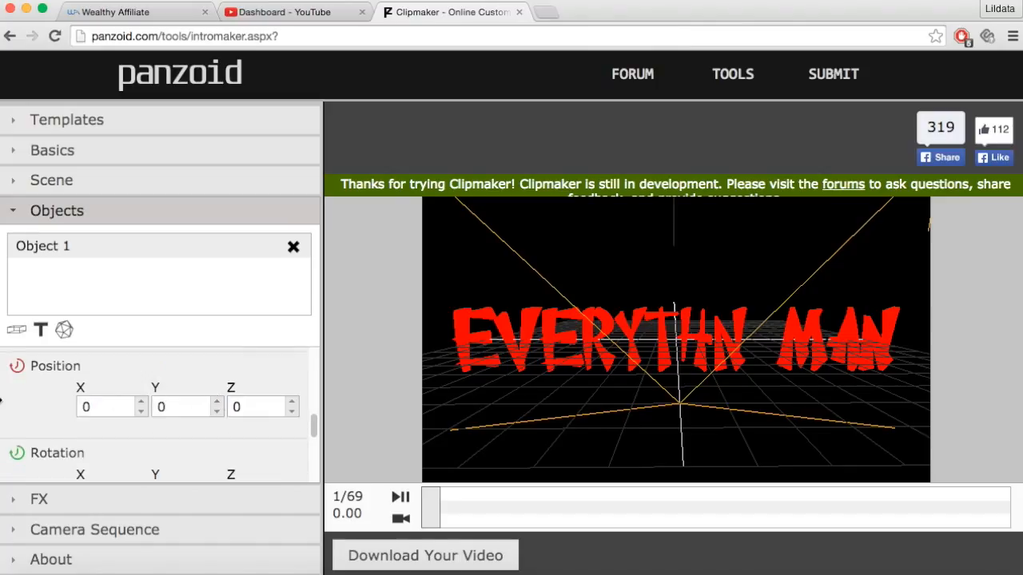
pyautogui.scroll(-1, 46, 404)
pyautogui.click(142, 403)
pyautogui.click(142, 403)
pyautogui.click(143, 403)
pyautogui.click(142, 403)
pyautogui.click(142, 403)
pyautogui.click(142, 392)
pyautogui.click(142, 392)
pyautogui.click(141, 392)
pyautogui.click(142, 393)
pyautogui.click(142, 393)
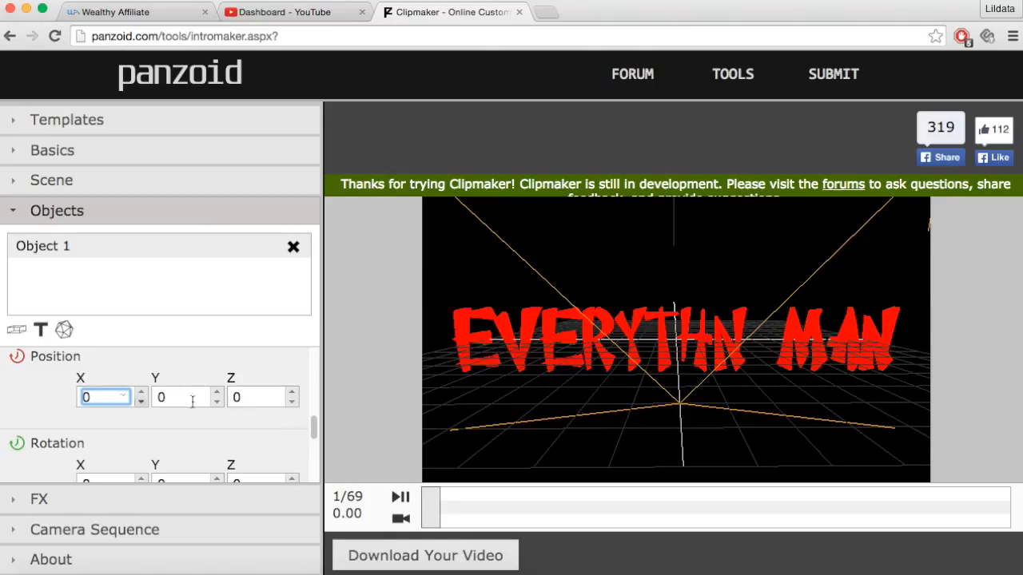
# - Examine the 3D text's rotation, scale and appearance settings, the FX section and the camera sequence settings
pyautogui.scroll(-3, 246, 397)
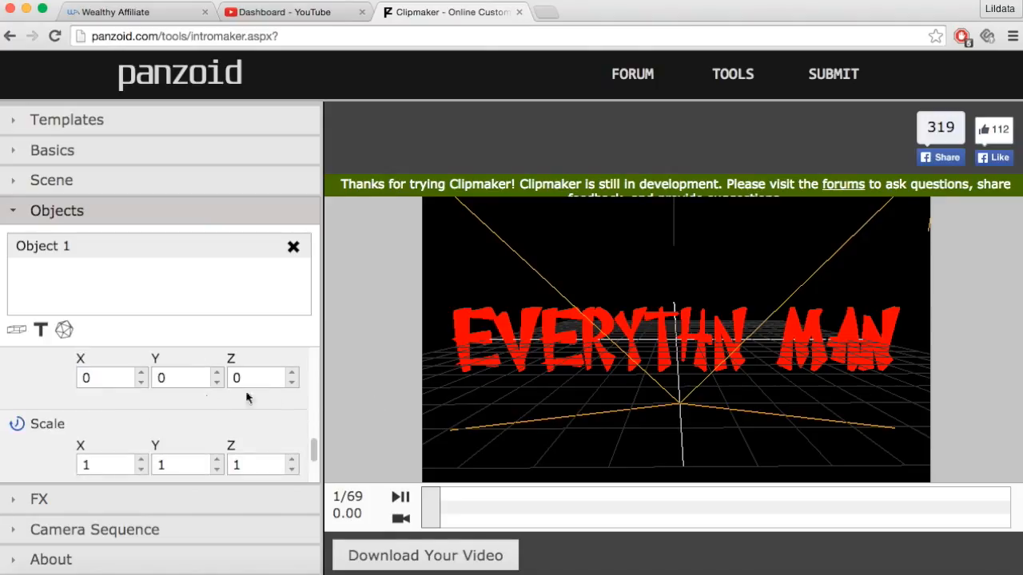
pyautogui.scroll(1, 239, 414)
pyautogui.scroll(-4, 189, 434)
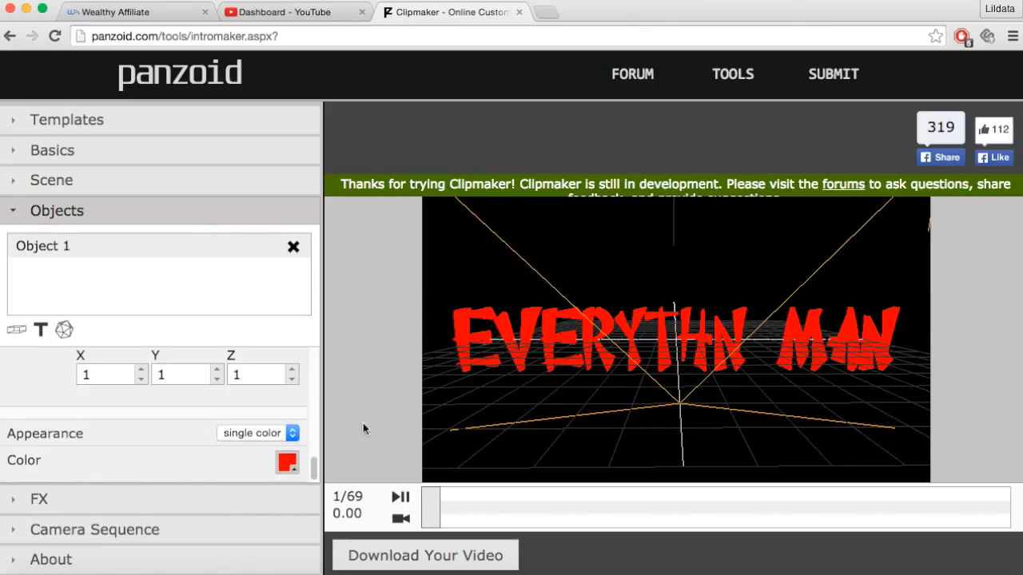
pyautogui.scroll(3, 180, 416)
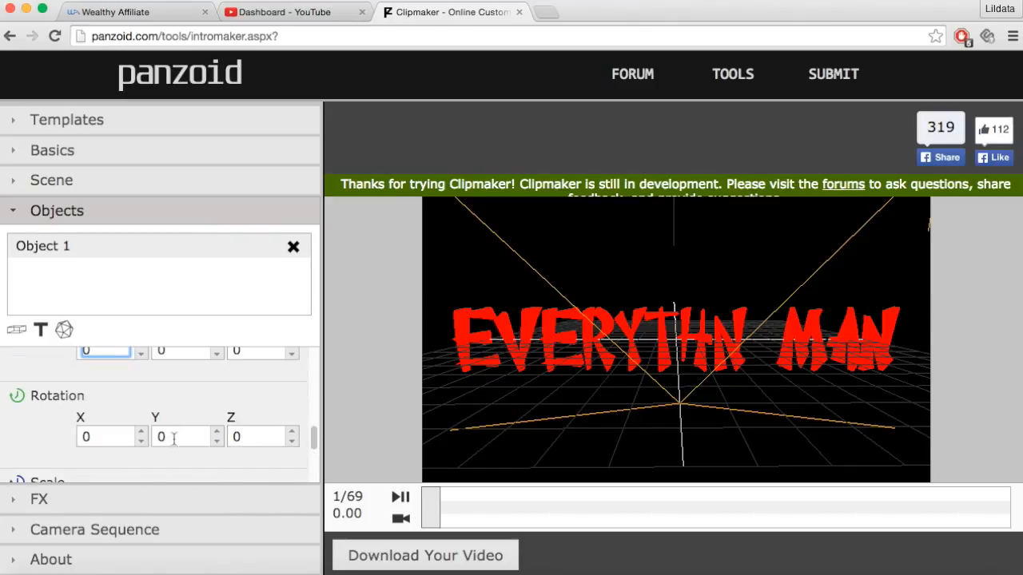
pyautogui.click(101, 500)
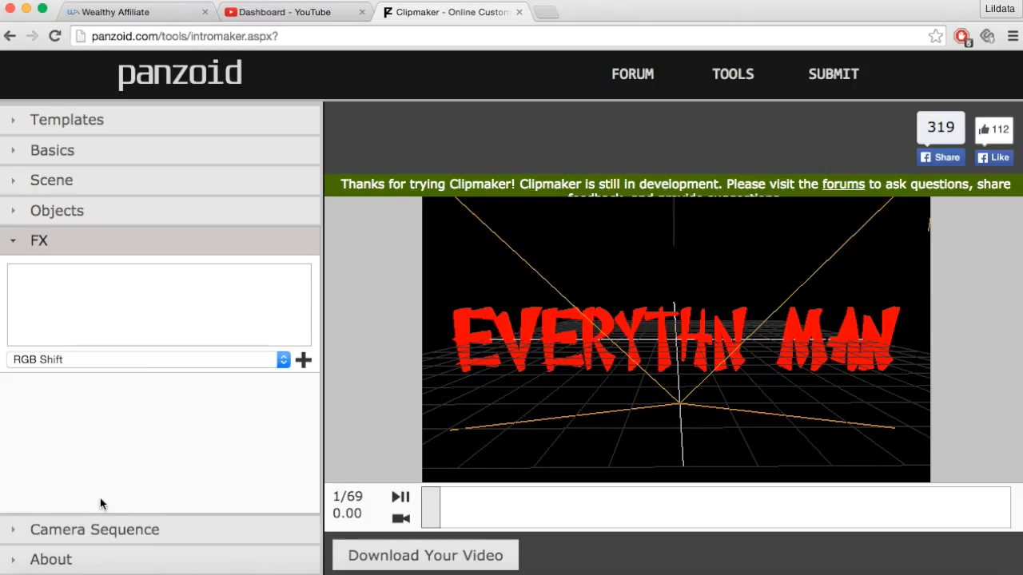
pyautogui.click(101, 525)
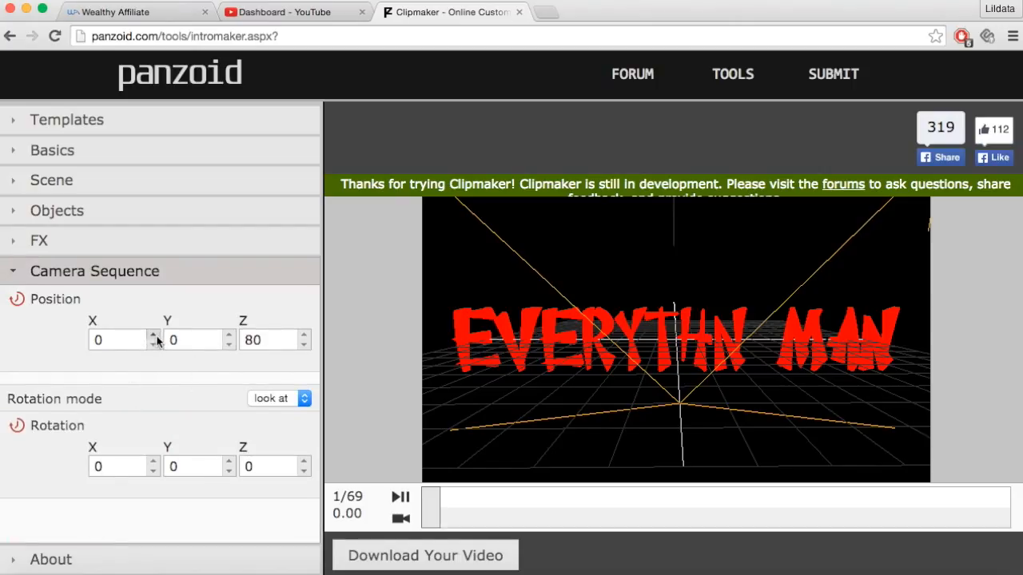
pyautogui.scroll(-2, 659, 358)
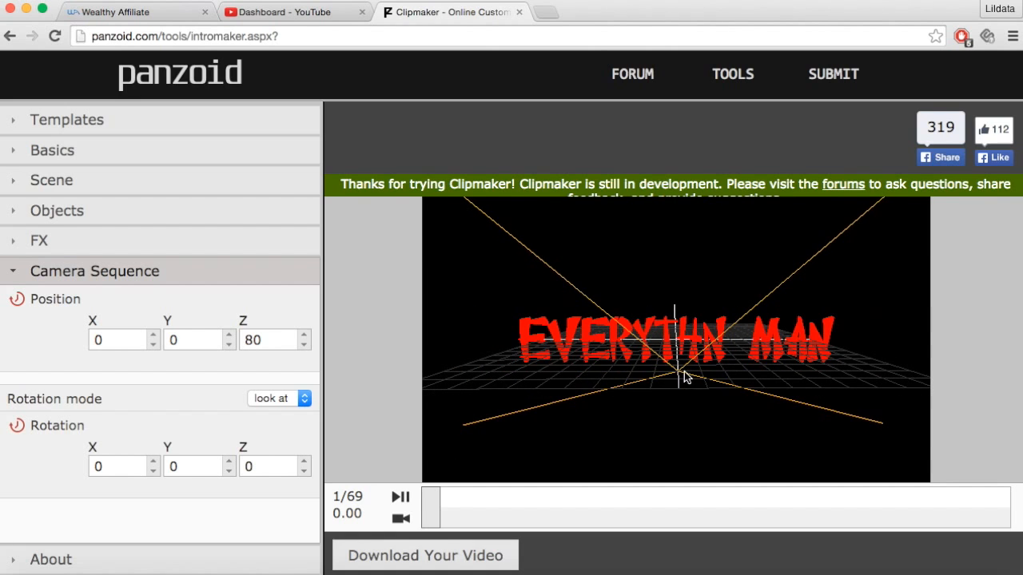
pyautogui.moveTo(701, 411)
pyautogui.mouseDown()
pyautogui.moveTo(701, 373)
pyautogui.moveTo(701, 418)
pyautogui.moveTo(703, 408)
pyautogui.mouseUp()
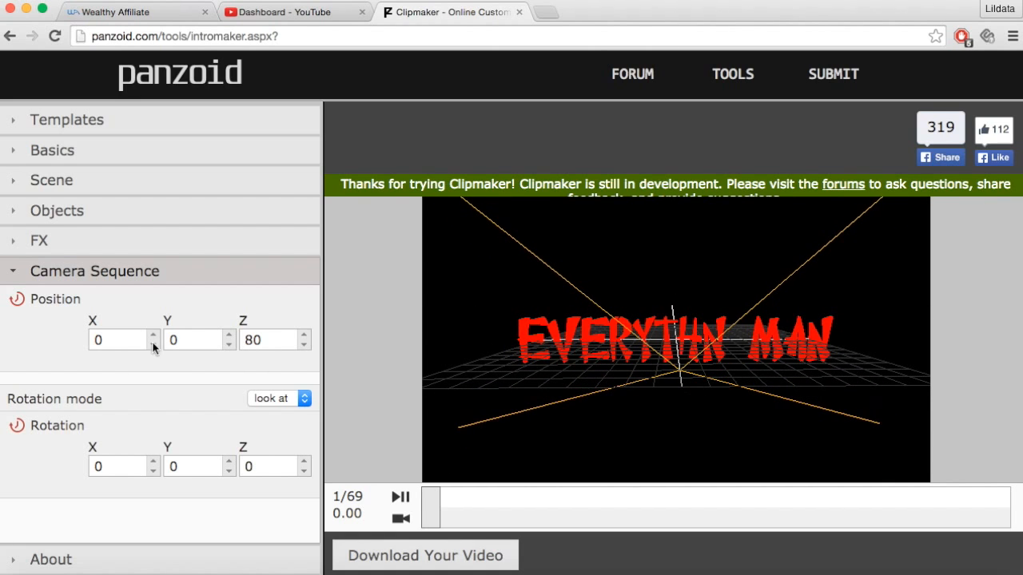
# - Try shifting the camera along the X and Y axes and restore both positions to 0
pyautogui.click(154, 335)
pyautogui.click(154, 335)
pyautogui.click(153, 335)
pyautogui.click(154, 336)
pyautogui.click(154, 335)
pyautogui.click(153, 346)
pyautogui.click(152, 345)
pyautogui.click(153, 345)
pyautogui.click(152, 345)
pyautogui.click(153, 345)
pyautogui.click(229, 345)
pyautogui.click(230, 346)
pyautogui.click(229, 345)
pyautogui.click(230, 336)
pyautogui.click(229, 336)
pyautogui.click(229, 336)
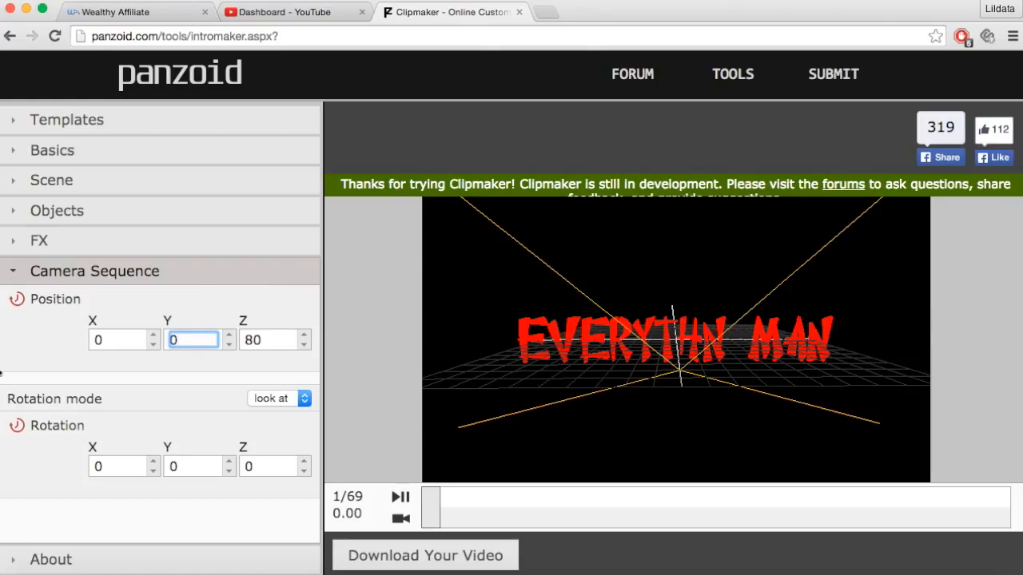
# - Try moving the 3D text object itself along X and return its X position to 0
pyautogui.click(80, 212)
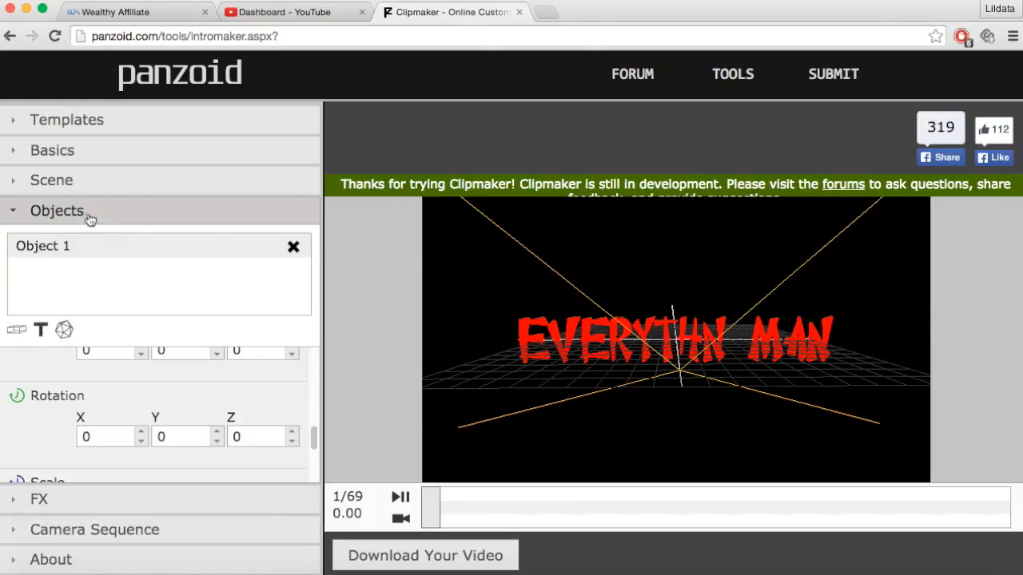
pyautogui.scroll(-5, 183, 400)
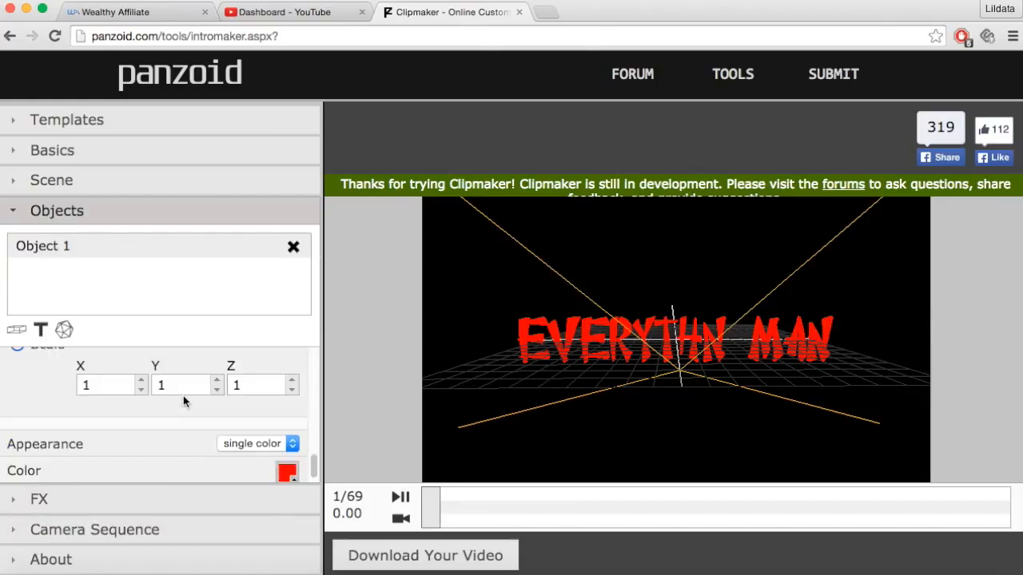
pyautogui.scroll(4, 183, 401)
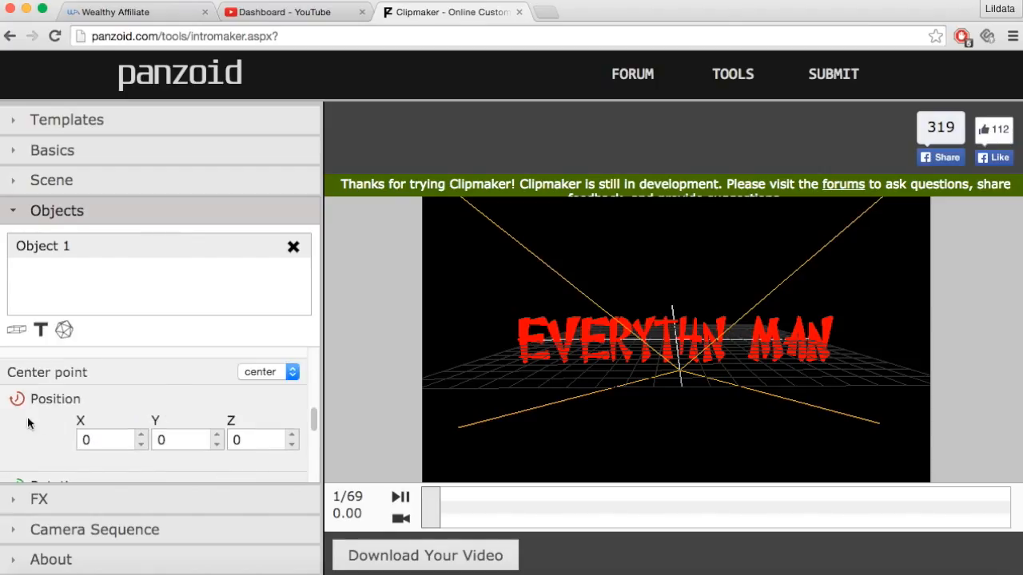
pyautogui.click(141, 436)
pyautogui.click(141, 436)
pyautogui.click(141, 436)
pyautogui.click(142, 436)
pyautogui.click(142, 445)
pyautogui.click(143, 445)
pyautogui.click(142, 445)
pyautogui.click(142, 445)
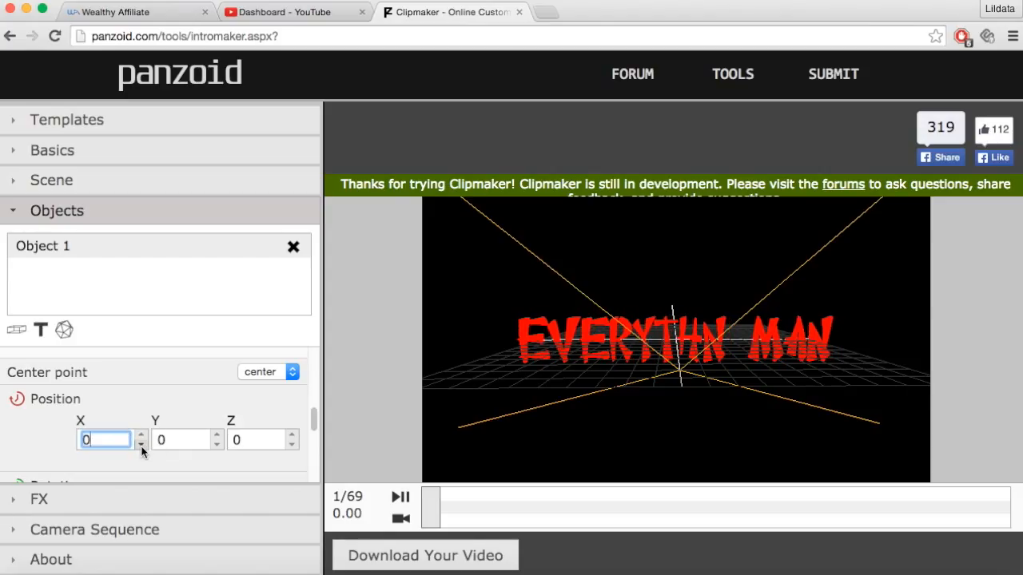
# - Lower the camera's Z position to 77 and switch the preview to the camera's view
pyautogui.click(112, 530)
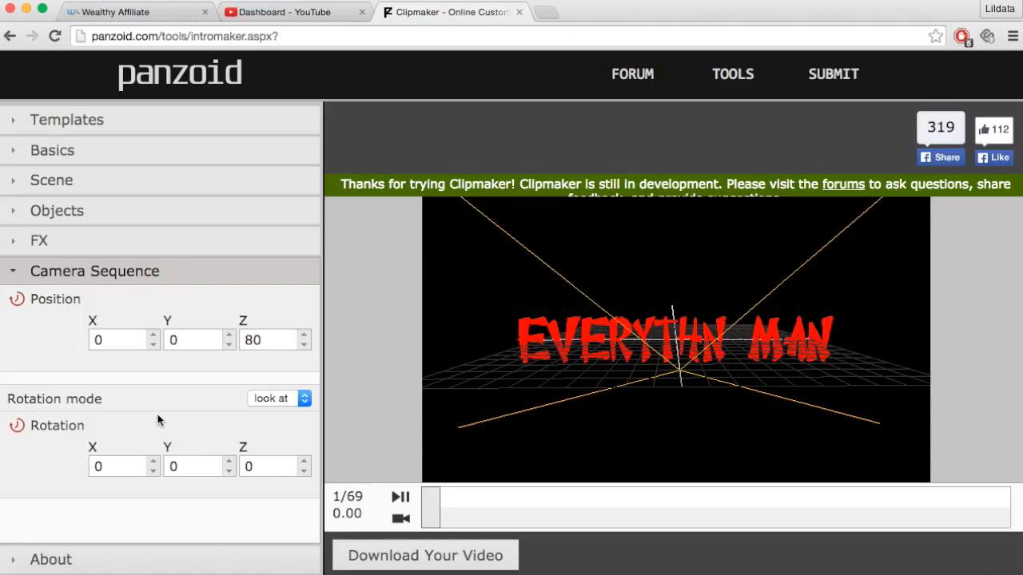
pyautogui.moveTo(436, 513); pyautogui.dragTo(997, 493)
pyautogui.click(348, 508)
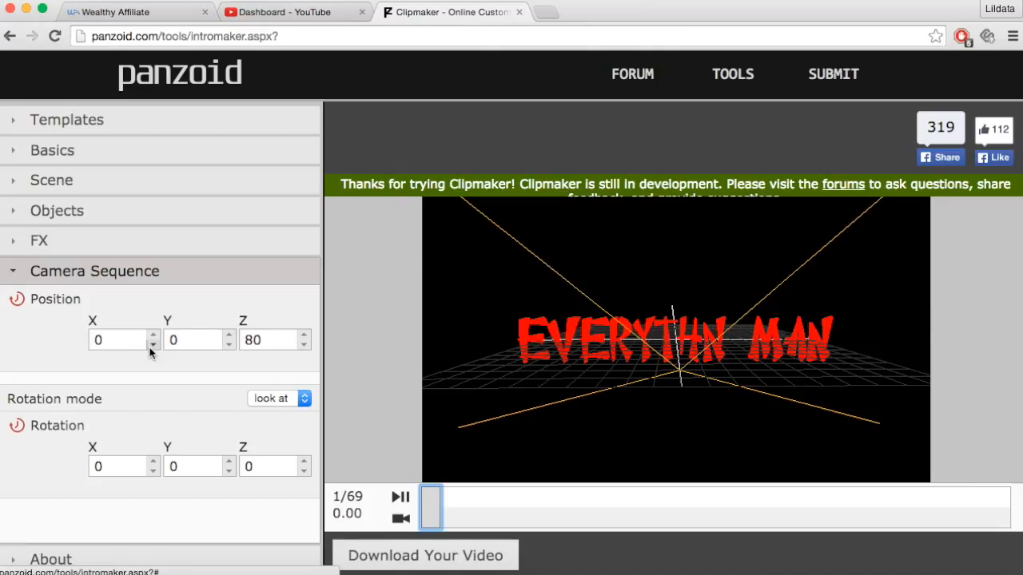
pyautogui.click(304, 345)
pyautogui.click(304, 346)
pyautogui.click(304, 345)
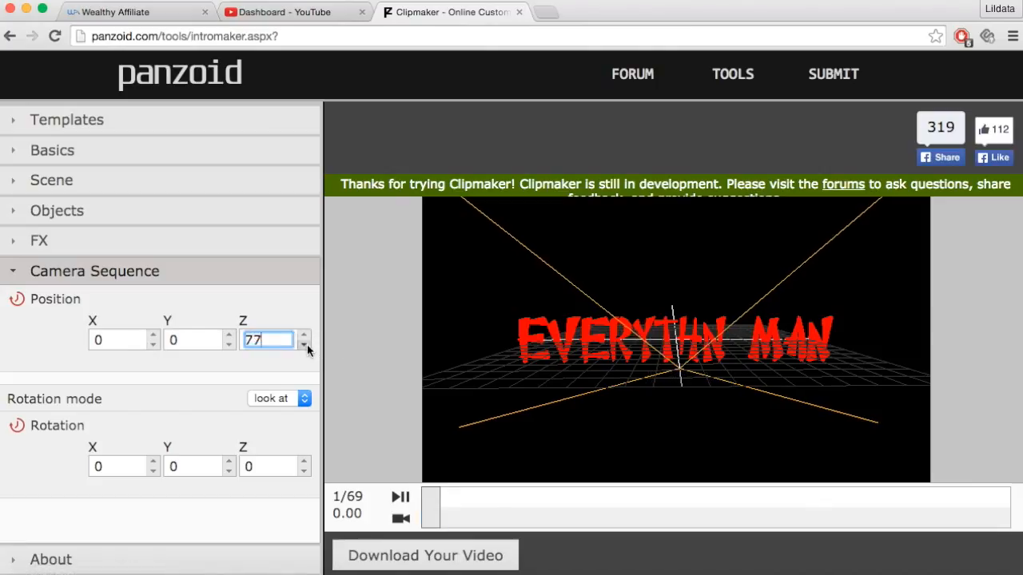
pyautogui.click(401, 520)
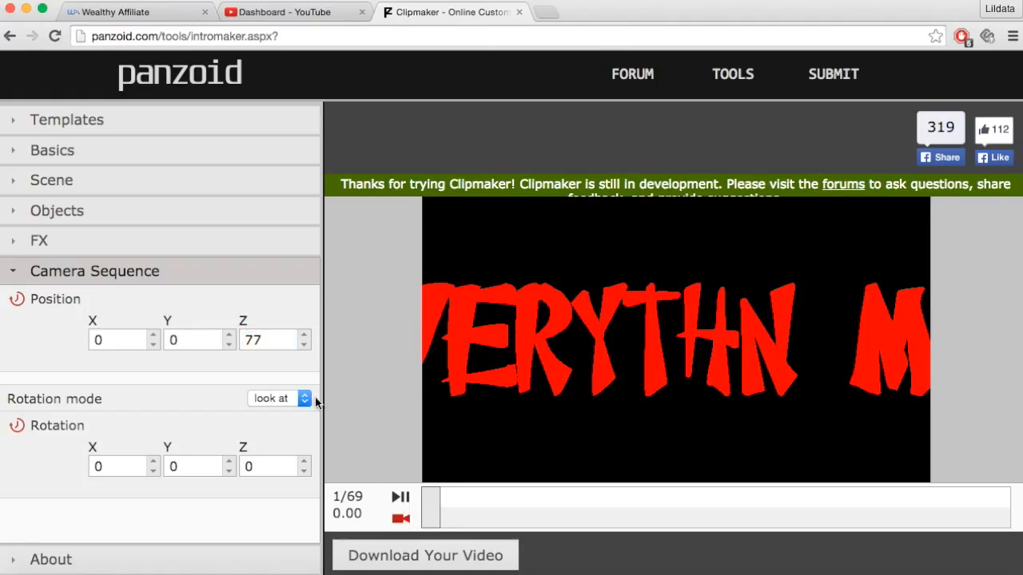
# - Try moving the camera along the Z axis through the text to its back side, down past -39
pyautogui.click(305, 345)
pyautogui.click(304, 346)
pyautogui.click(304, 345)
pyautogui.click(305, 346)
pyautogui.click(304, 345)
pyautogui.click(304, 345)
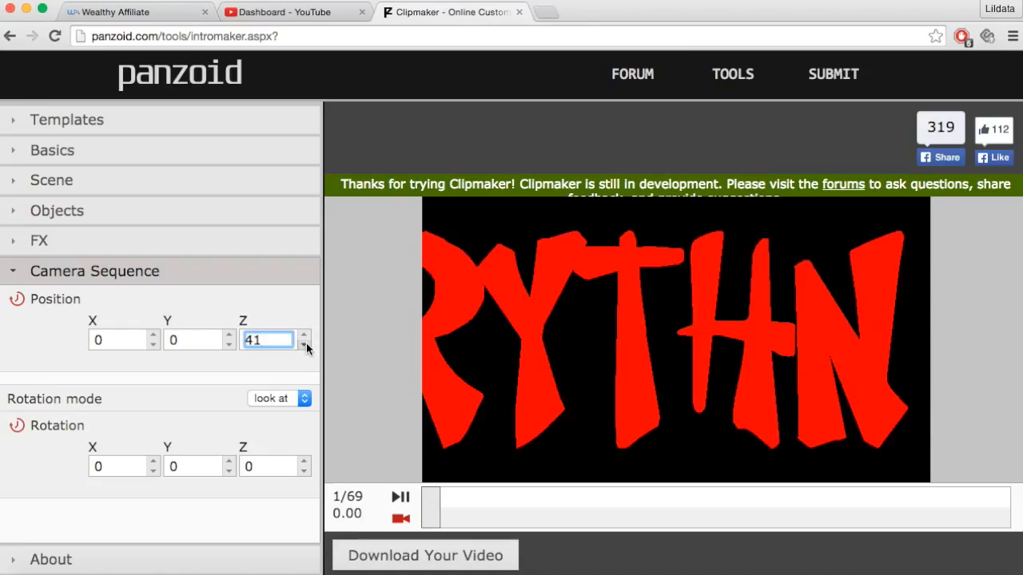
pyautogui.click(305, 345)
pyautogui.click(304, 346)
pyautogui.click(304, 345)
pyautogui.click(304, 345)
pyautogui.click(304, 346)
pyautogui.click(304, 345)
pyautogui.click(305, 345)
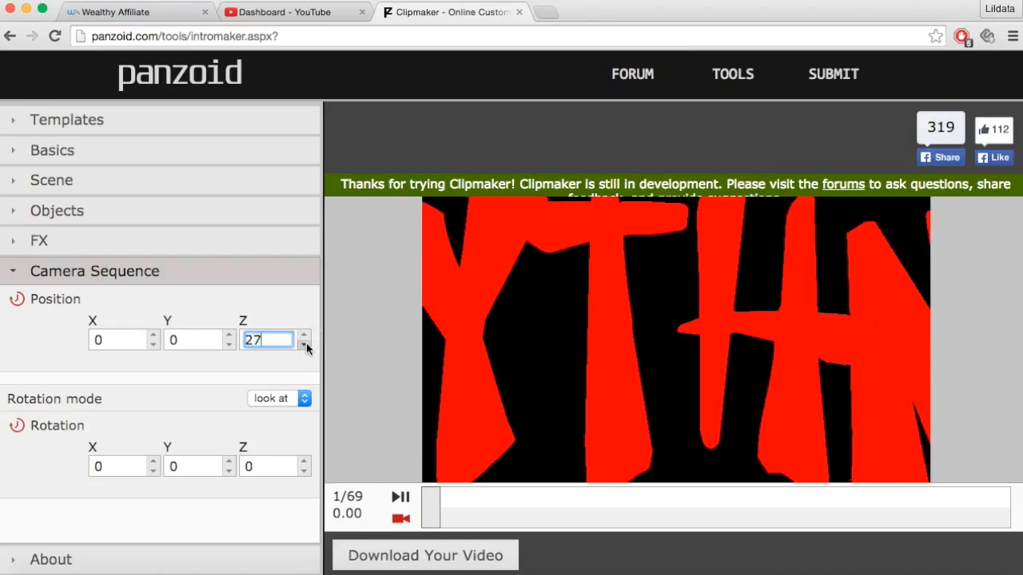
pyautogui.click(305, 346)
pyautogui.click(305, 345)
pyautogui.click(305, 345)
pyautogui.click(304, 345)
pyautogui.click(304, 345)
pyautogui.click(305, 346)
pyautogui.click(304, 345)
pyautogui.click(304, 346)
pyautogui.click(304, 345)
pyautogui.click(304, 345)
pyautogui.click(304, 346)
pyautogui.click(304, 345)
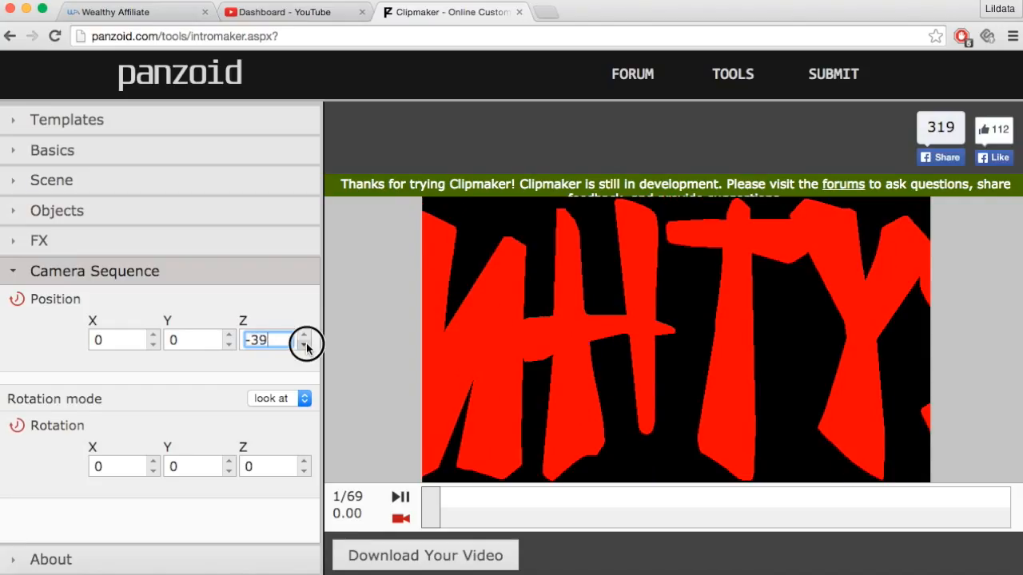
pyautogui.click(305, 345)
pyautogui.click(305, 345)
pyautogui.click(304, 346)
# - Set the camera's Z position on the first frame to 0
pyautogui.click(304, 335)
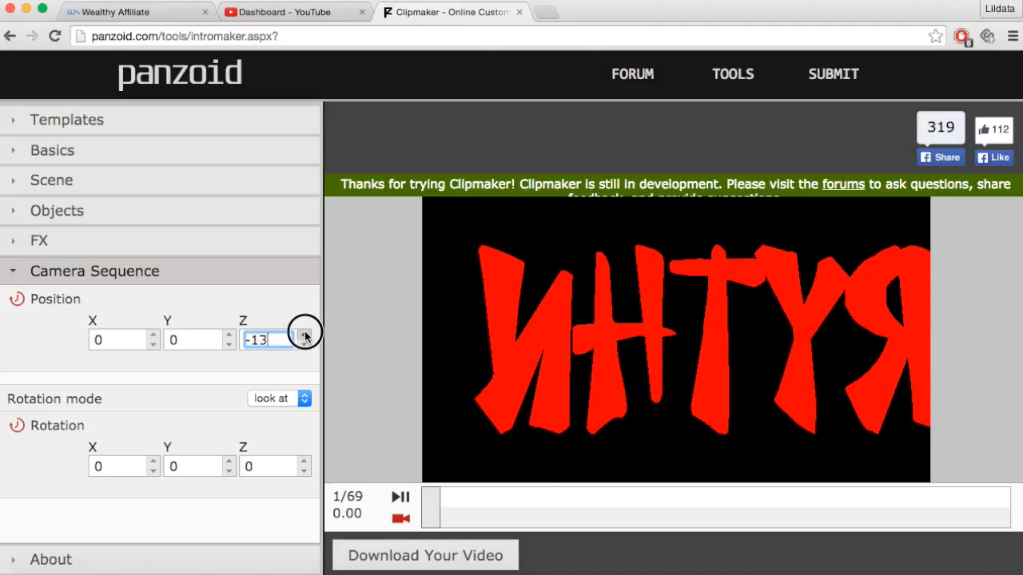
pyautogui.click(305, 335)
pyautogui.click(304, 345)
pyautogui.click(304, 345)
pyautogui.click(304, 345)
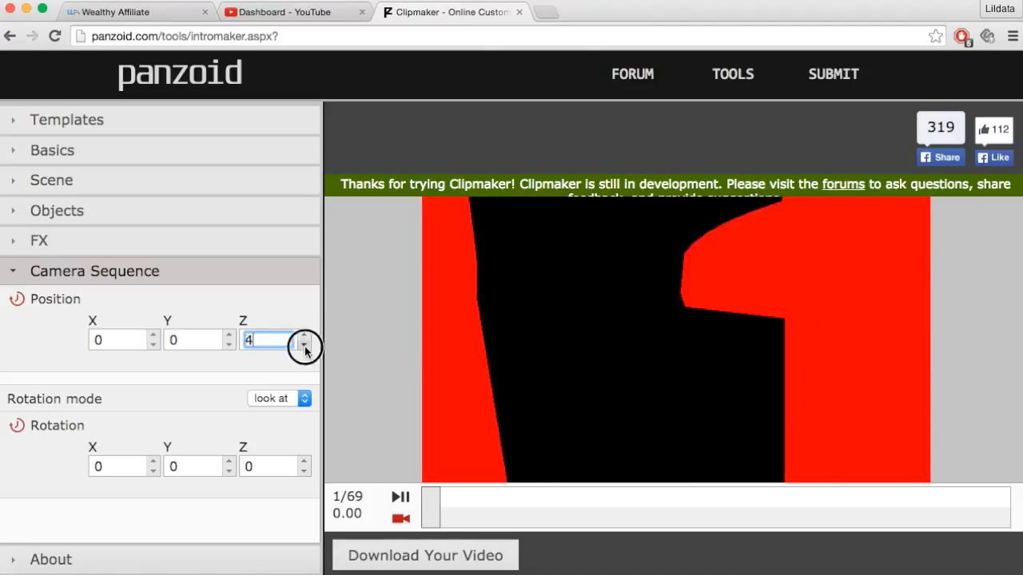
pyautogui.click(304, 345)
pyautogui.click(304, 345)
pyautogui.click(305, 345)
pyautogui.click(304, 346)
pyautogui.click(304, 345)
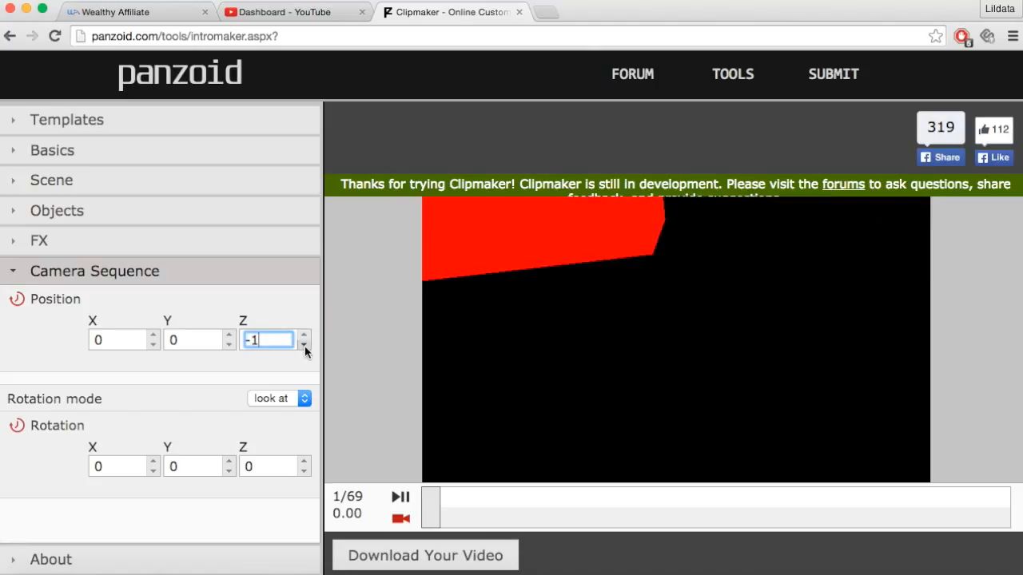
pyautogui.press('Up')
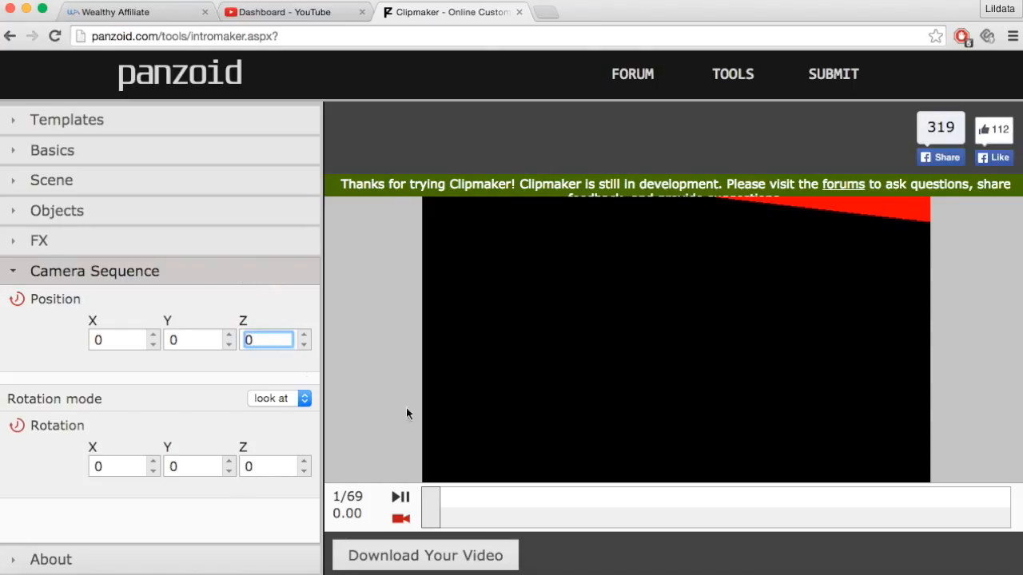
# - Add camera position keyframes on frames 2, 3 and 4, increasing Z by 1 on each frame
pyautogui.moveTo(431, 508); pyautogui.dragTo(441, 511)
pyautogui.click(263, 302)
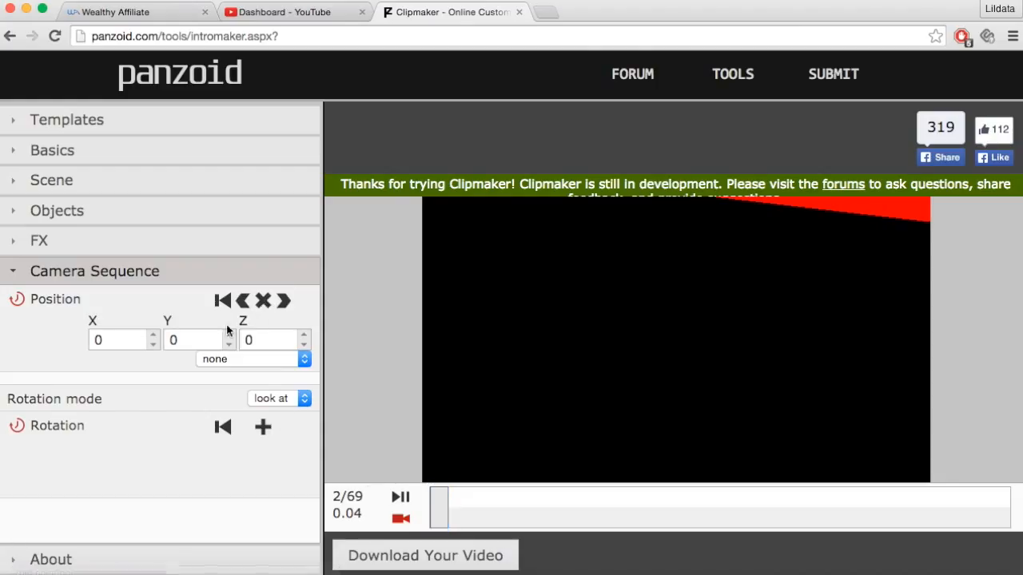
pyautogui.click(304, 336)
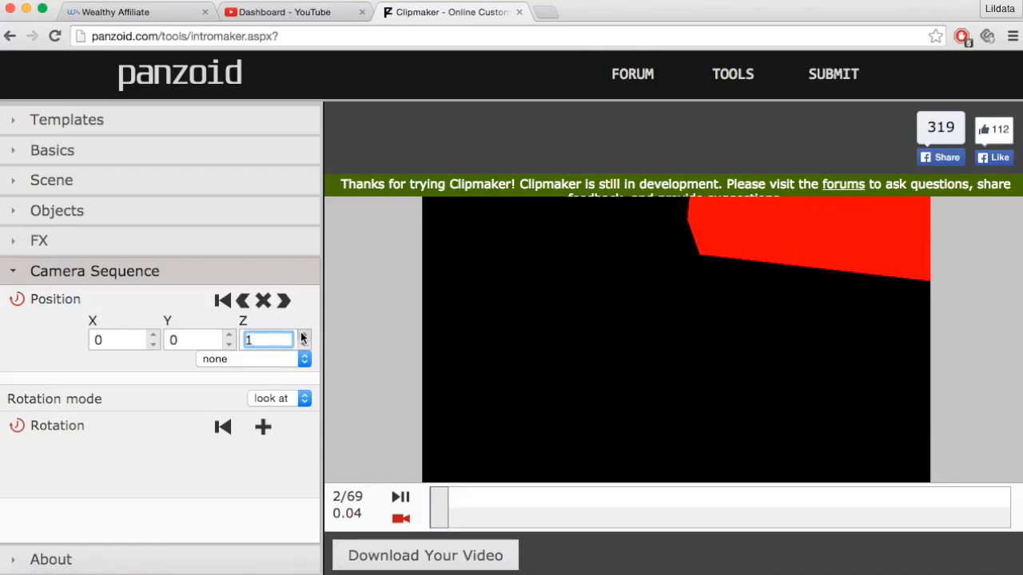
pyautogui.click(440, 511)
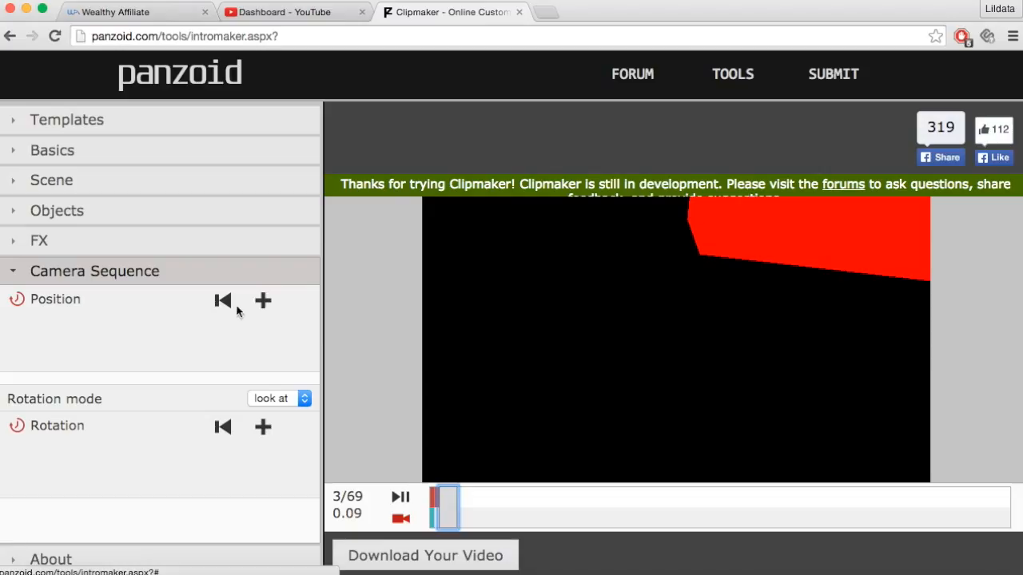
pyautogui.click(264, 302)
pyautogui.click(304, 336)
pyautogui.click(457, 503)
pyautogui.click(264, 304)
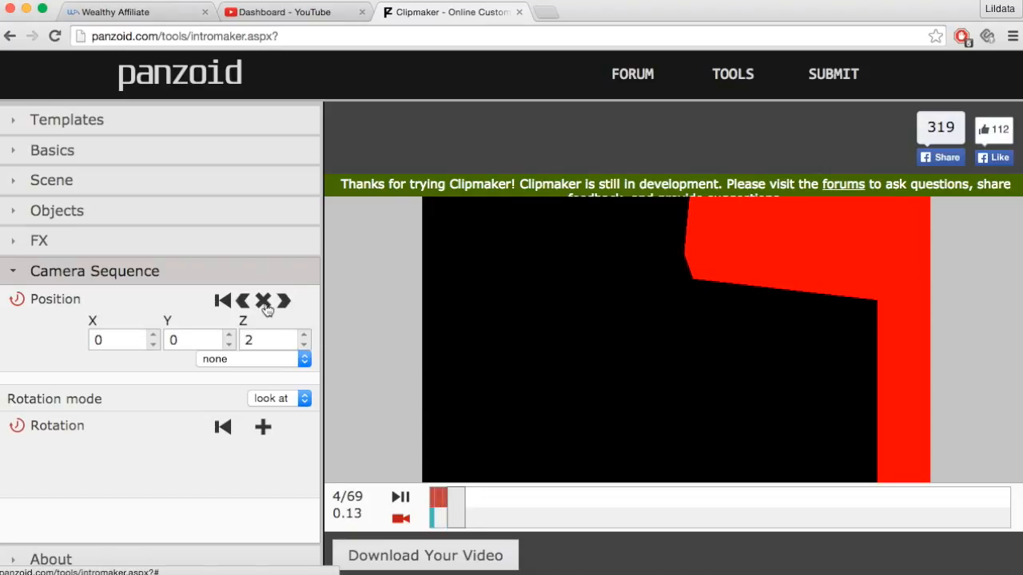
pyautogui.click(304, 336)
# - Change the camera's Z position to 2 on frame 2, 4 on frame 3 and 6 on frame 4
pyautogui.moveTo(452, 511)
pyautogui.mouseDown()
pyautogui.moveTo(413, 513)
pyautogui.moveTo(439, 508)
pyautogui.mouseUp()
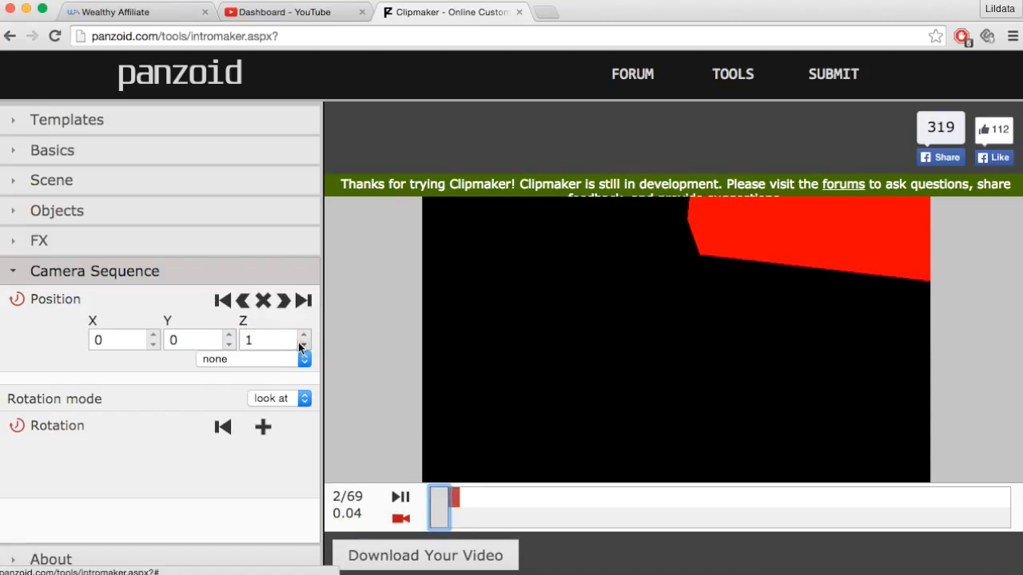
pyautogui.click(304, 337)
pyautogui.click(446, 515)
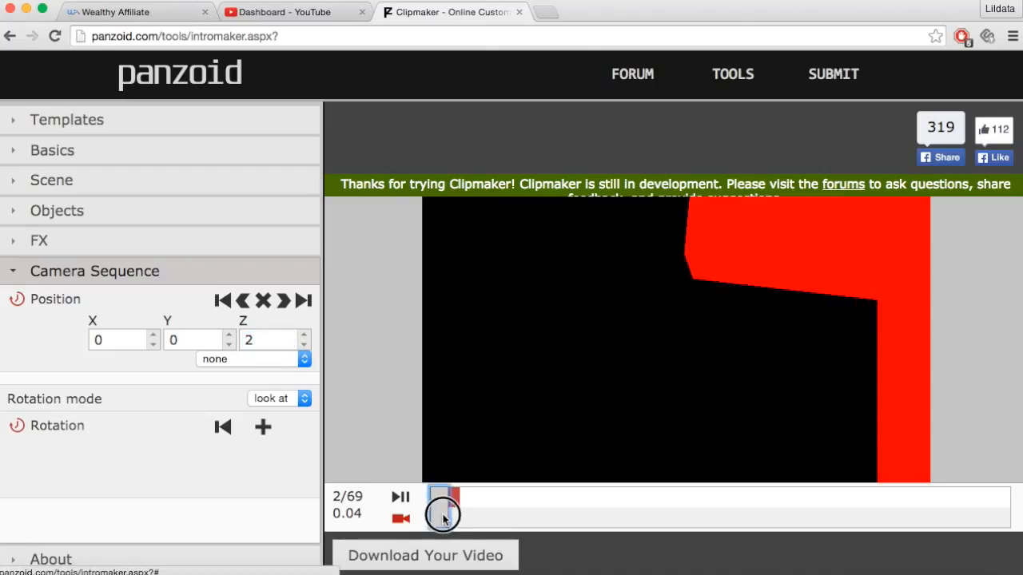
pyautogui.click(304, 337)
pyautogui.click(303, 336)
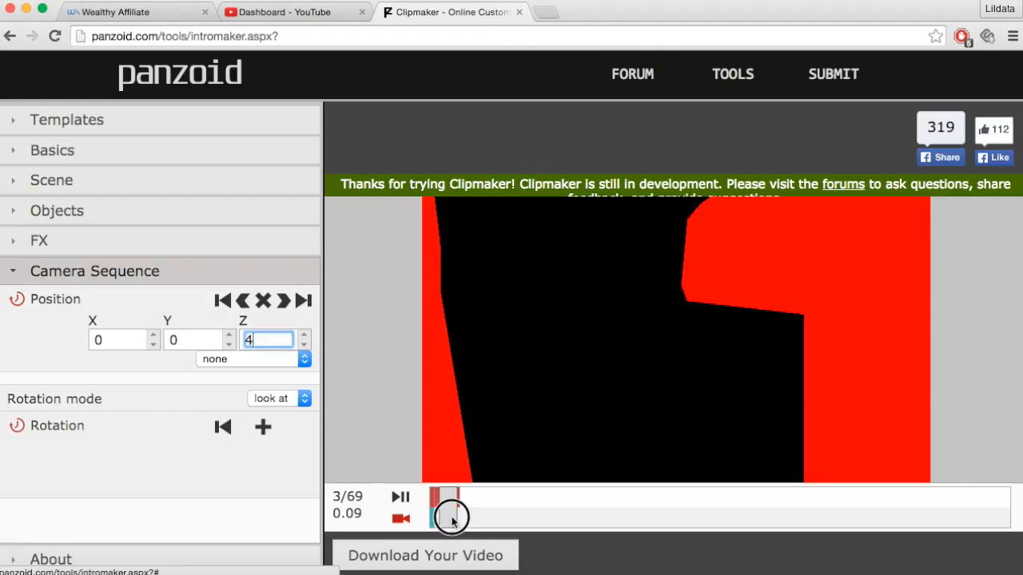
pyautogui.click(451, 517)
pyautogui.click(304, 336)
pyautogui.click(304, 336)
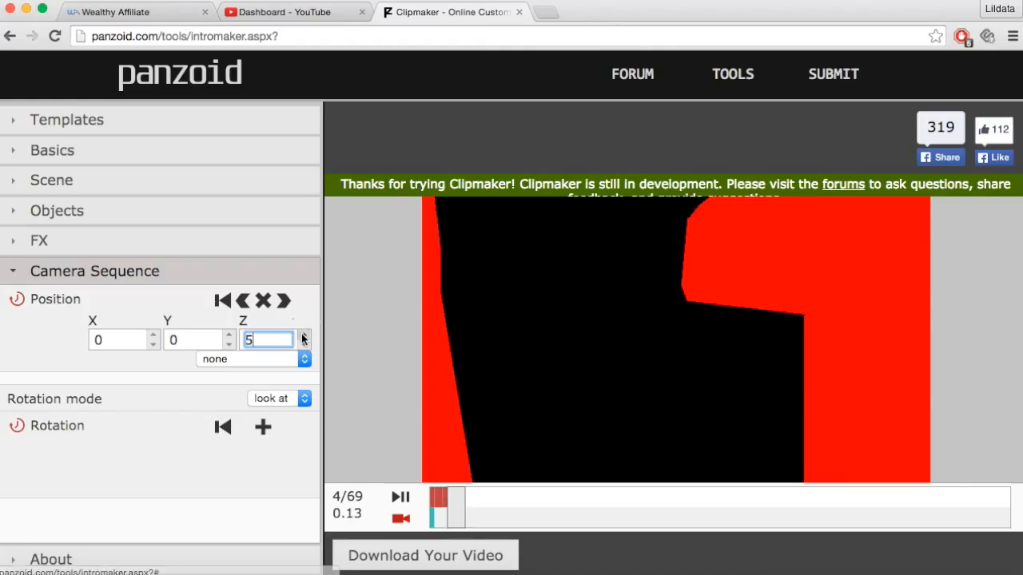
# - Add camera position keyframes on frames 5 and 6 with Z set to 8 and 10
pyautogui.click(462, 516)
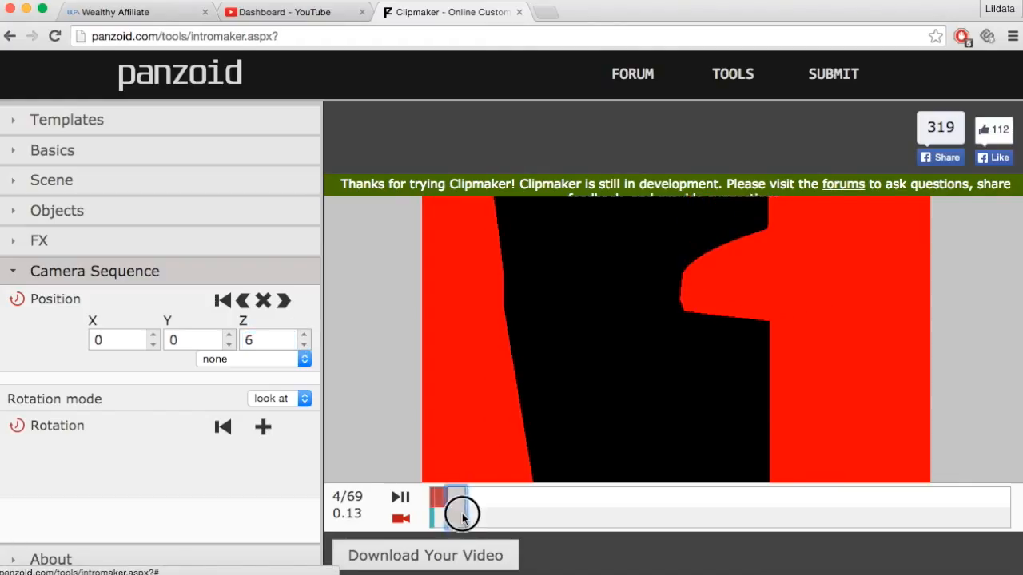
pyautogui.click(463, 515)
pyautogui.click(261, 300)
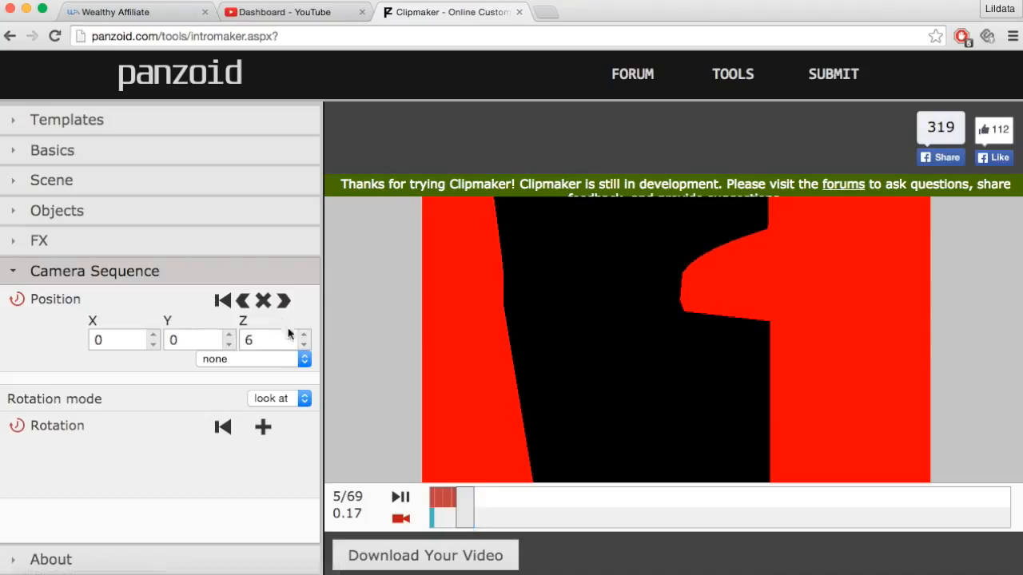
pyautogui.click(303, 336)
pyautogui.click(466, 512)
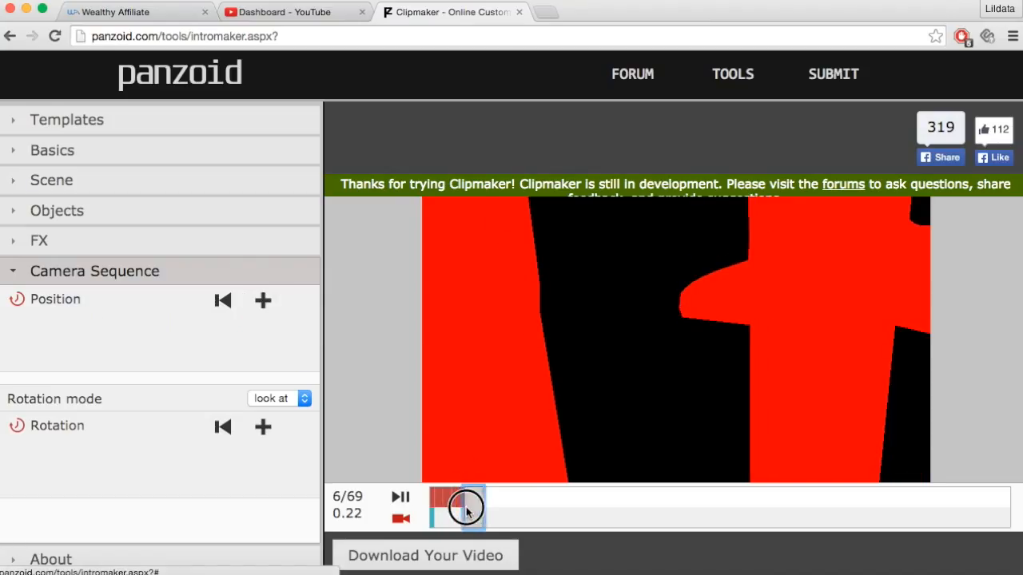
pyautogui.click(264, 300)
pyautogui.click(305, 335)
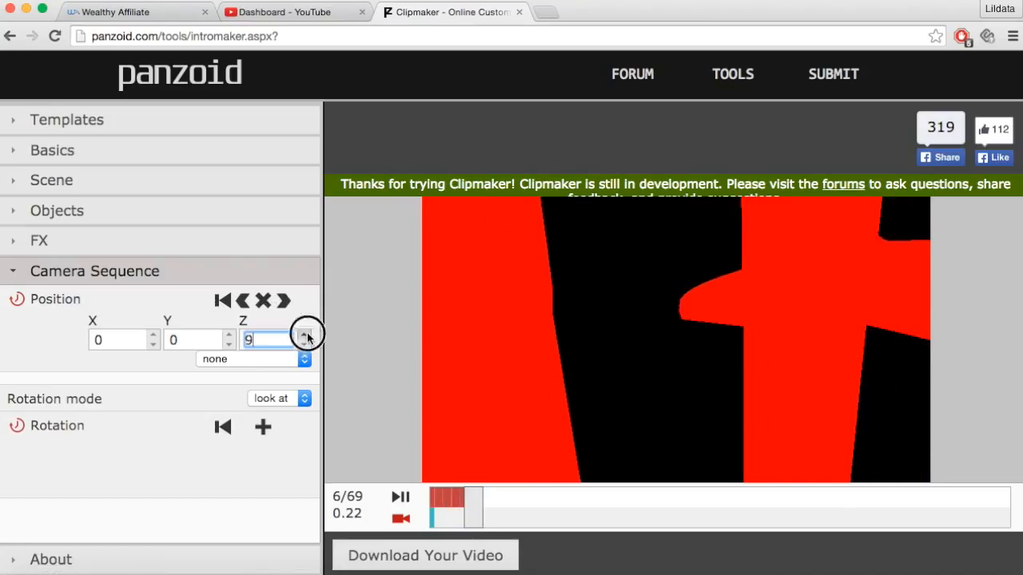
pyautogui.click(304, 336)
# - Add camera position keyframes on frames 7 to 11, raising Z by 2 per frame up to 20
pyautogui.click(480, 501)
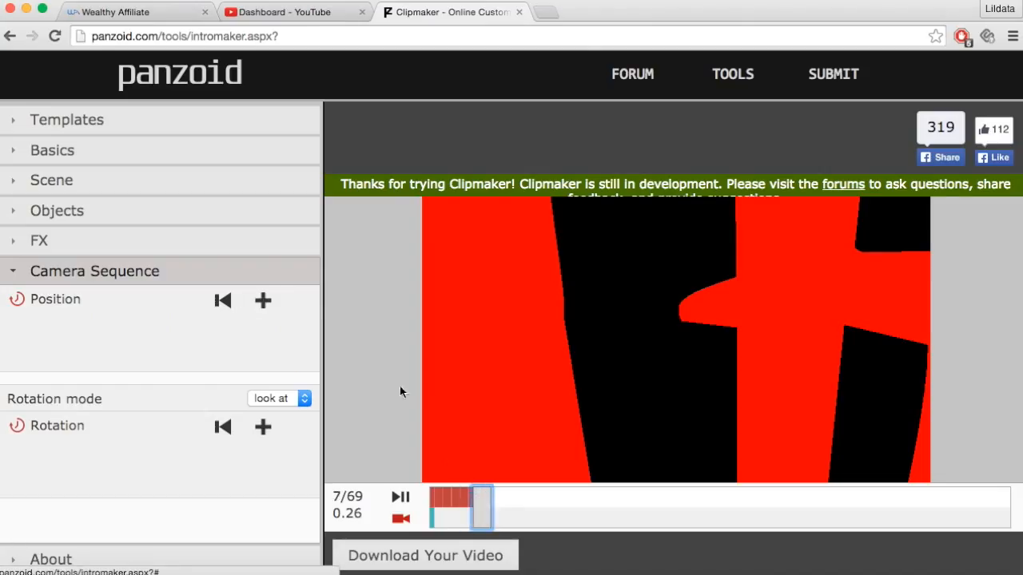
pyautogui.click(263, 300)
pyautogui.click(305, 336)
pyautogui.click(304, 335)
pyautogui.click(487, 504)
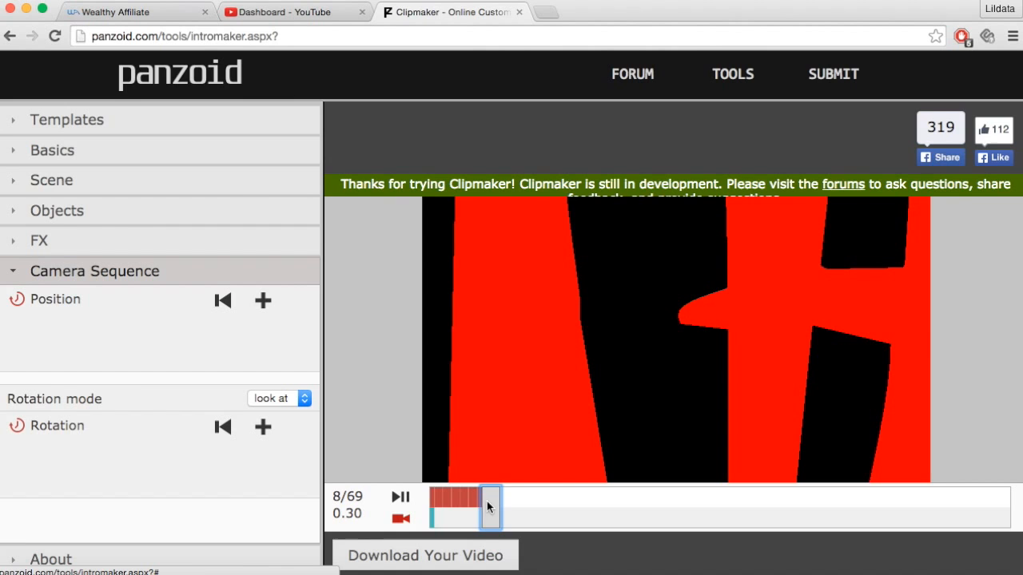
pyautogui.click(265, 302)
pyautogui.click(304, 336)
pyautogui.click(304, 335)
pyautogui.click(496, 504)
pyautogui.click(264, 303)
pyautogui.click(304, 336)
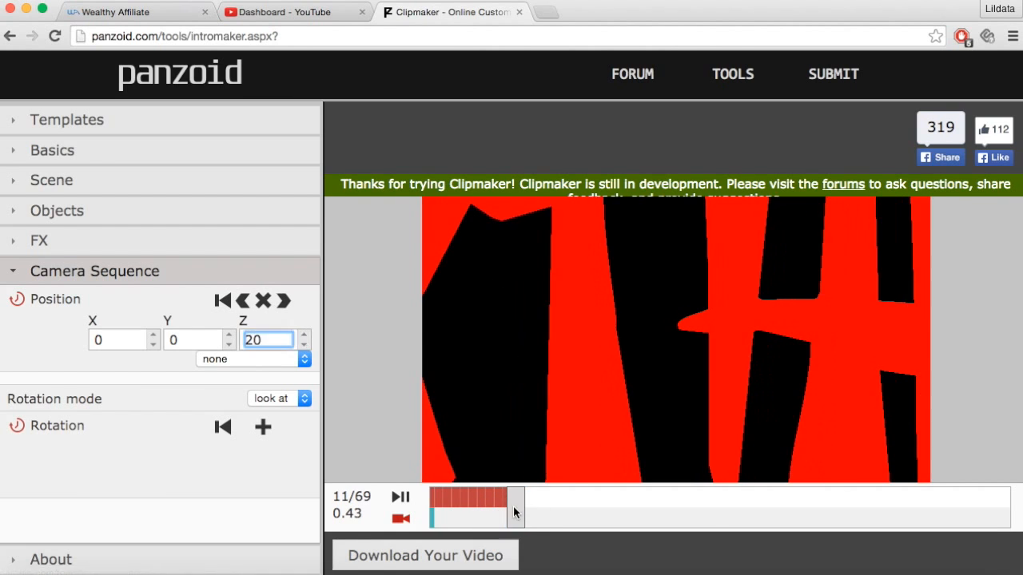
# - Add camera position keyframes on frames 12 to 21, raising Z by 2 per frame up to 40
pyautogui.click(539, 503)
pyautogui.click(264, 303)
pyautogui.click(559, 501)
pyautogui.click(263, 302)
pyautogui.click(577, 501)
pyautogui.click(262, 302)
pyautogui.click(596, 501)
pyautogui.click(263, 302)
pyautogui.click(304, 335)
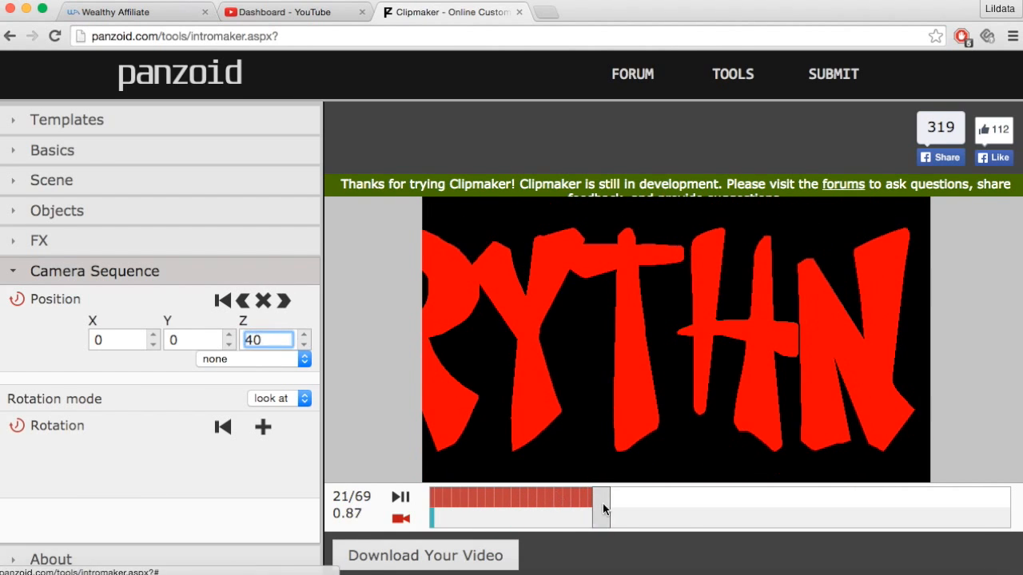
# - Add camera position keyframes on frames 22 to 31, raising Z by 2 on each frame
pyautogui.click(623, 501)
pyautogui.click(263, 302)
pyautogui.click(653, 502)
pyautogui.click(669, 502)
pyautogui.click(263, 302)
# - Add camera position keyframes on frames 32 to 41, raising Z by 2 on each frame
pyautogui.click(687, 503)
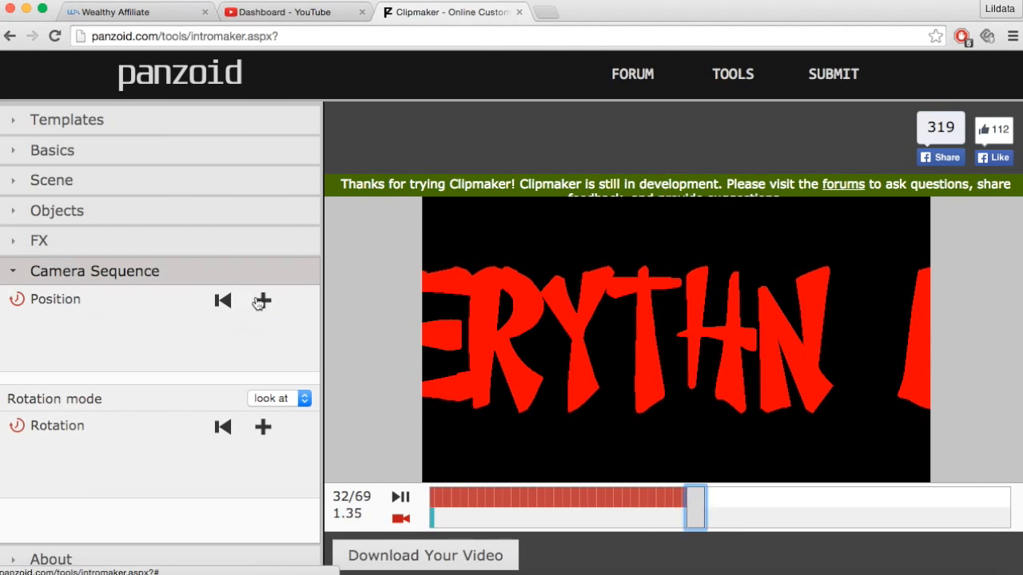
pyautogui.click(262, 304)
pyautogui.click(712, 503)
pyautogui.click(263, 302)
pyautogui.click(730, 508)
pyautogui.click(262, 302)
pyautogui.click(751, 514)
pyautogui.click(262, 302)
# - Add camera position keyframes on frames 42 to 52, raising Z step by step up to 100
pyautogui.click(779, 508)
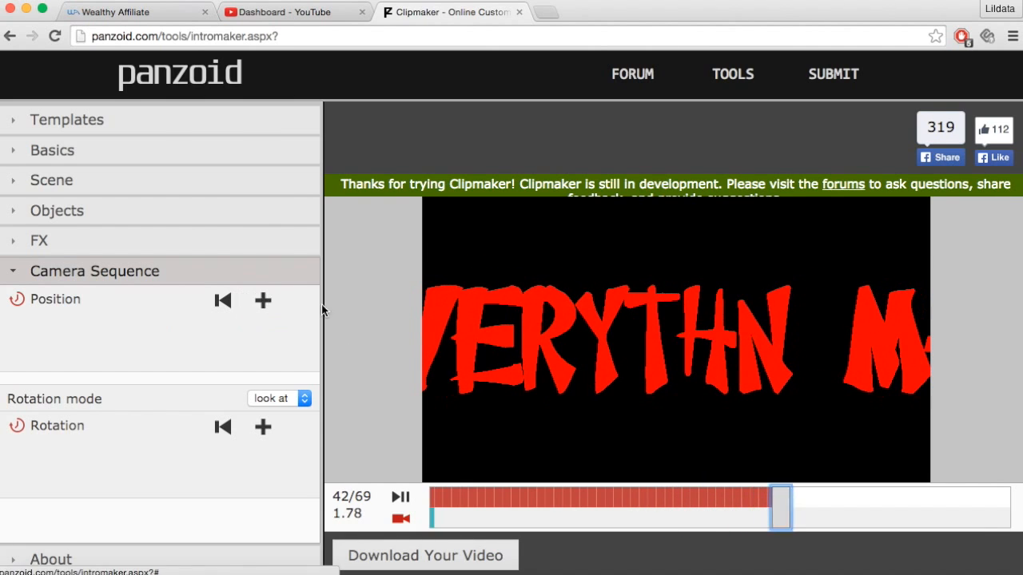
pyautogui.click(263, 302)
pyautogui.click(797, 505)
pyautogui.click(262, 302)
pyautogui.click(826, 509)
pyautogui.click(263, 300)
pyautogui.click(840, 506)
pyautogui.click(262, 300)
pyautogui.click(857, 506)
pyautogui.click(263, 300)
pyautogui.click(882, 506)
pyautogui.click(263, 301)
pyautogui.click(262, 301)
# - Add camera position keyframes on frames 53 to 63, raising Z by 2 per frame up to 122
pyautogui.click(874, 505)
pyautogui.click(303, 336)
pyautogui.click(889, 505)
pyautogui.click(303, 335)
pyautogui.click(909, 507)
pyautogui.click(304, 335)
pyautogui.click(933, 518)
pyautogui.click(263, 301)
pyautogui.click(304, 335)
pyautogui.click(955, 513)
pyautogui.click(263, 300)
pyautogui.click(303, 335)
pyautogui.click(960, 513)
pyautogui.click(263, 301)
pyautogui.click(304, 335)
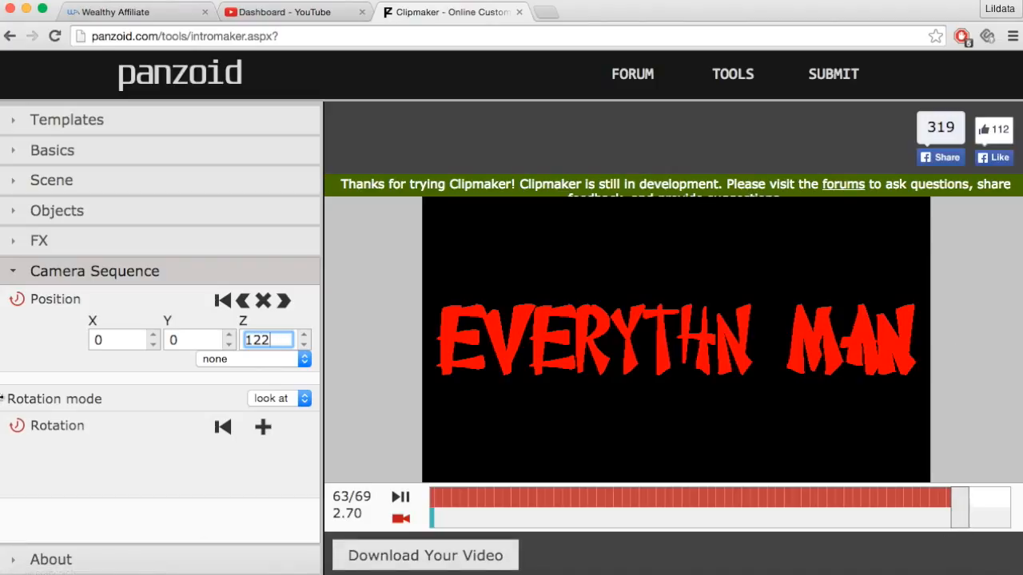
# - Play the camera animation from the first frame to check the pull-back, and pause it
pyautogui.moveTo(964, 502); pyautogui.dragTo(389, 506)
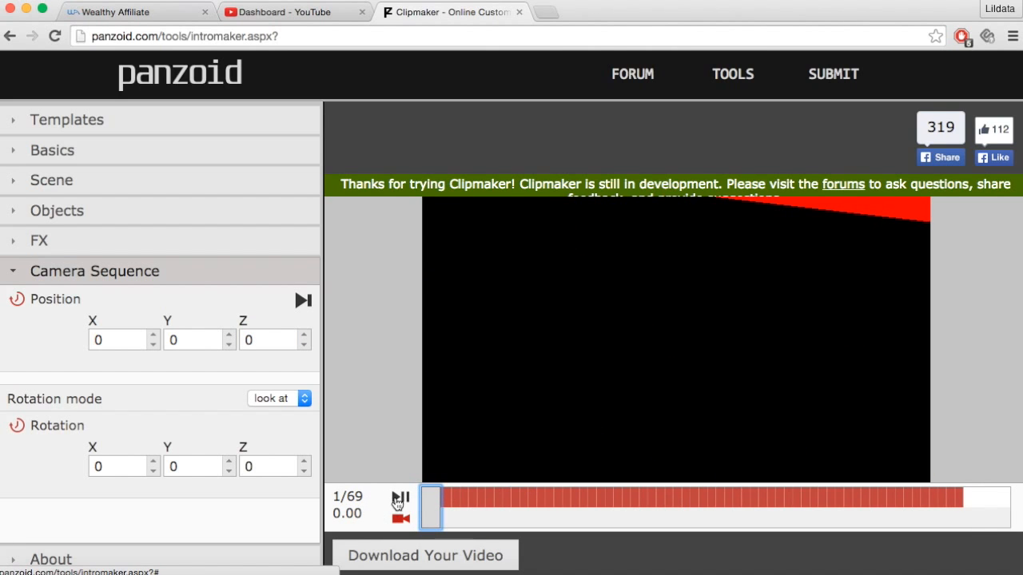
pyautogui.click(400, 497)
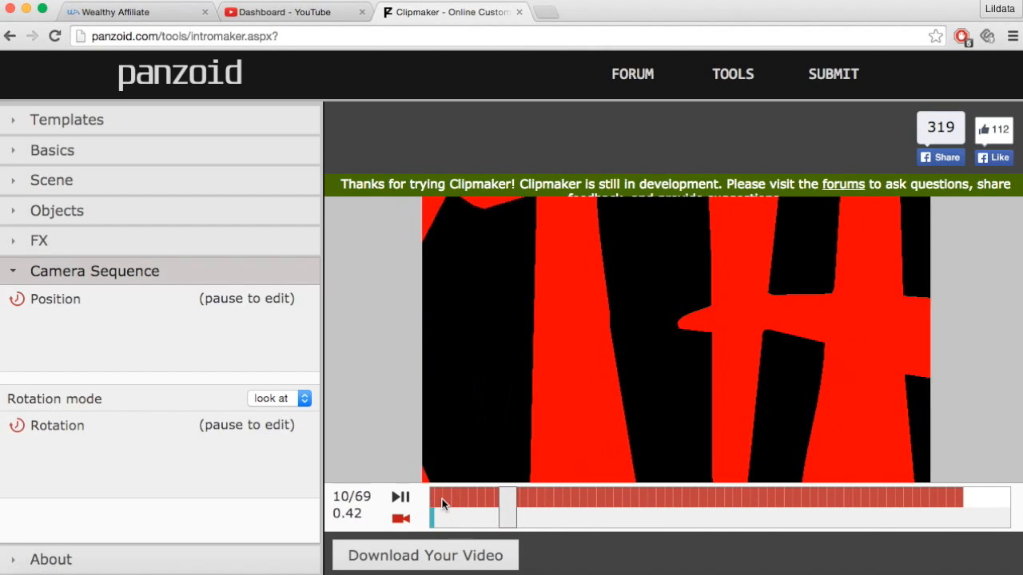
pyautogui.click(400, 498)
# - Set the camera's rotation on the first frame to 68 for X, Y and Z
pyautogui.moveTo(754, 512); pyautogui.dragTo(382, 509)
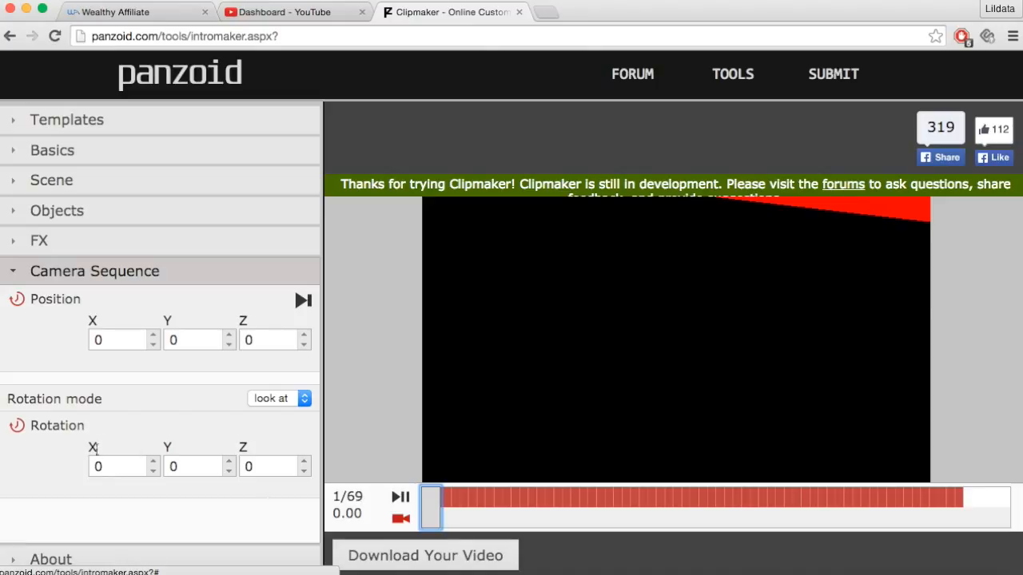
pyautogui.doubleClick(117, 469)
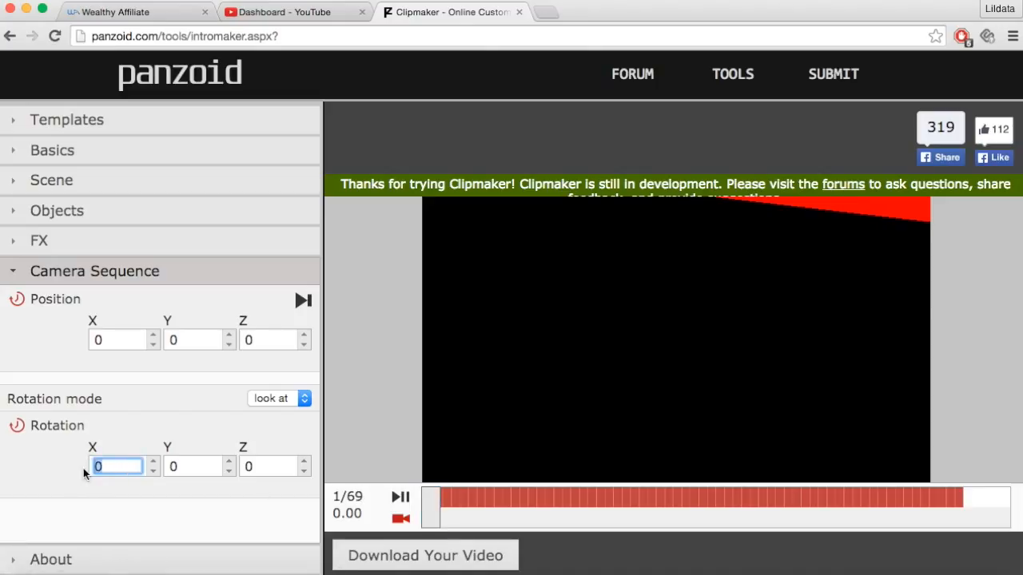
pyautogui.write('68')
pyautogui.doubleClick(204, 466)
pyautogui.write('68')
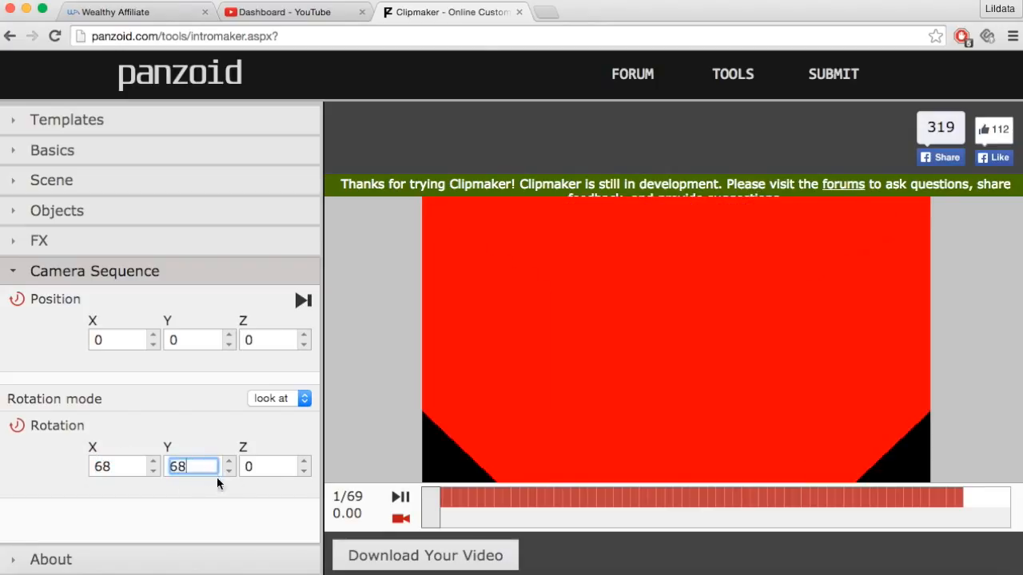
pyautogui.doubleClick(274, 467)
pyautogui.write('68')
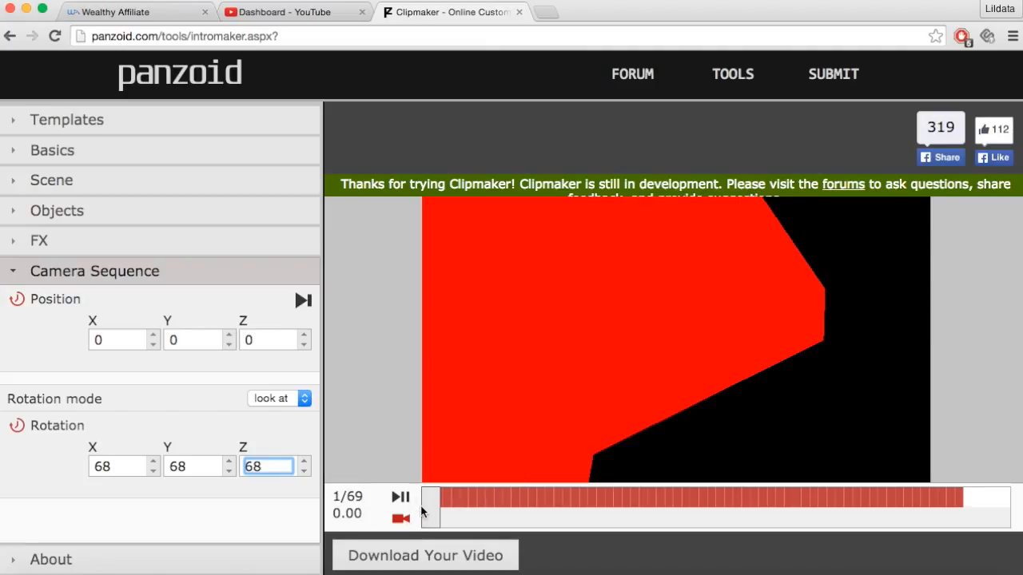
# - Add camera rotation keyframes on frames 2 and 3, setting X, Y and Z to 67 and 66
pyautogui.moveTo(430, 508); pyautogui.dragTo(437, 513)
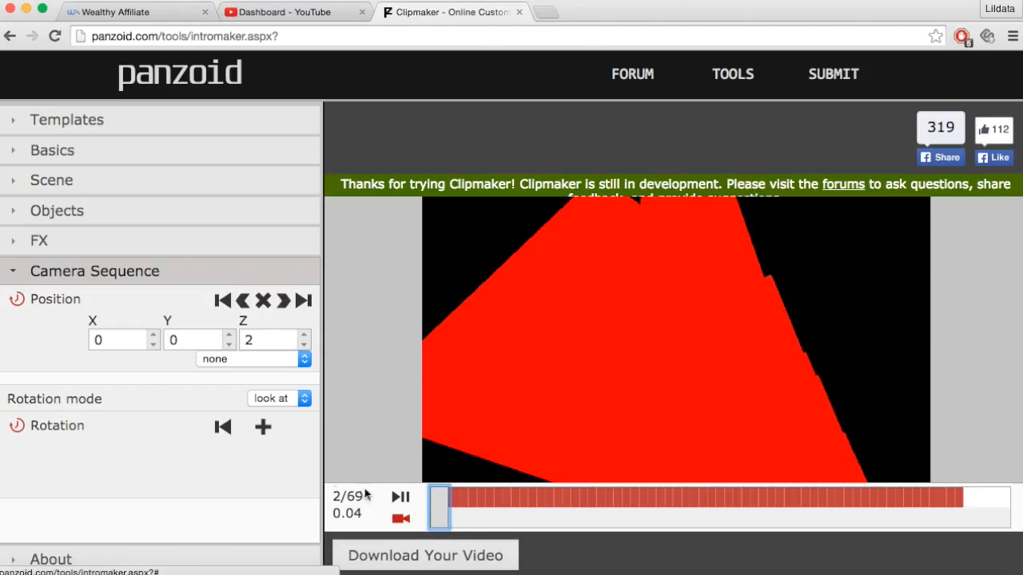
pyautogui.click(264, 427)
pyautogui.click(152, 471)
pyautogui.click(229, 471)
pyautogui.click(304, 471)
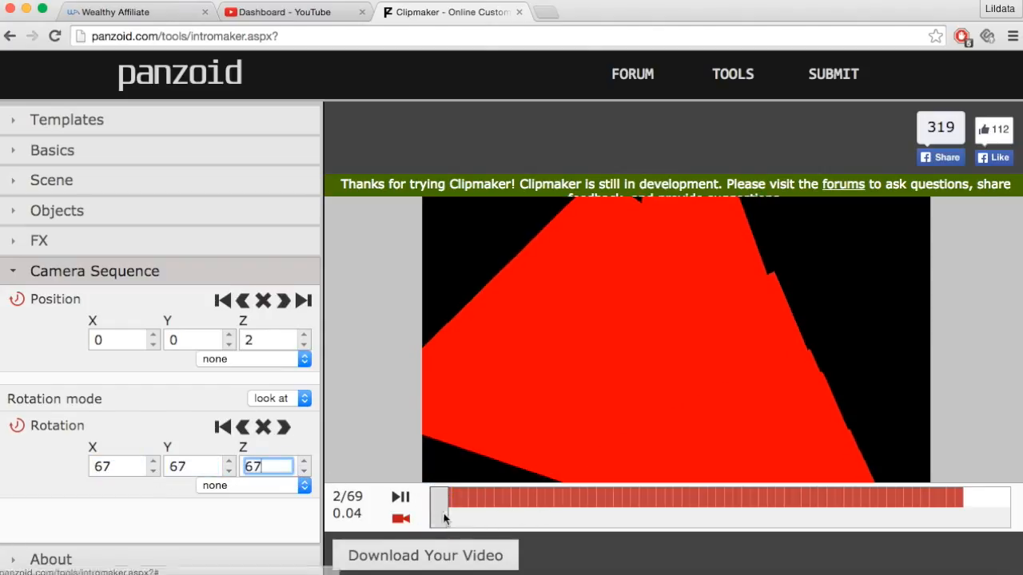
pyautogui.moveTo(441, 516); pyautogui.dragTo(449, 515)
pyautogui.click(263, 428)
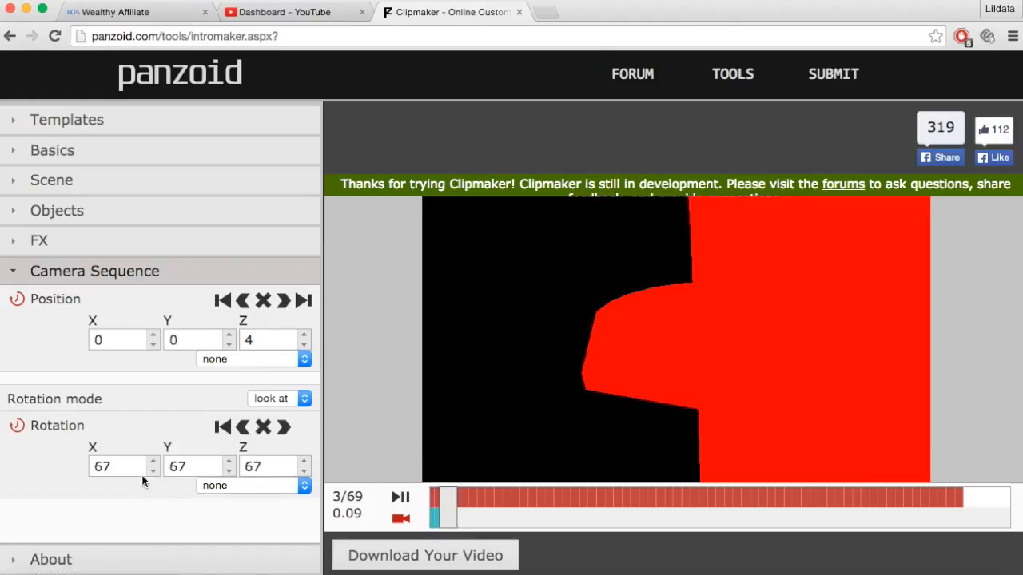
pyautogui.click(153, 471)
pyautogui.click(228, 472)
pyautogui.click(303, 471)
# - Add camera rotation keyframes on frames 4 and 5, setting X, Y and Z to 65 and 64
pyautogui.moveTo(446, 512); pyautogui.dragTo(455, 511)
pyautogui.click(264, 427)
pyautogui.press('Tab')
pyautogui.write('65')
pyautogui.click(304, 473)
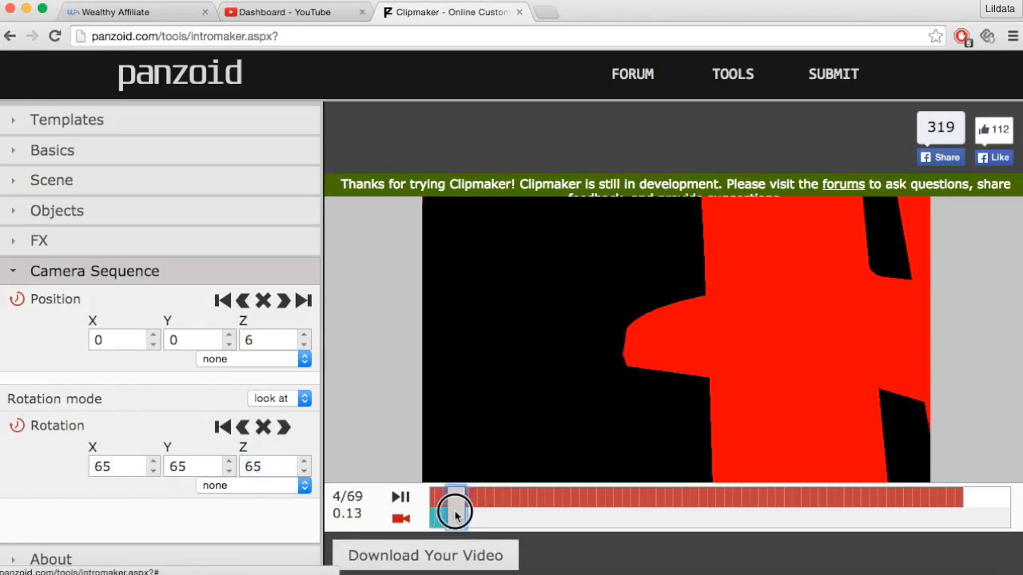
pyautogui.click(461, 517)
pyautogui.click(265, 432)
pyautogui.click(154, 471)
pyautogui.click(230, 472)
pyautogui.click(304, 473)
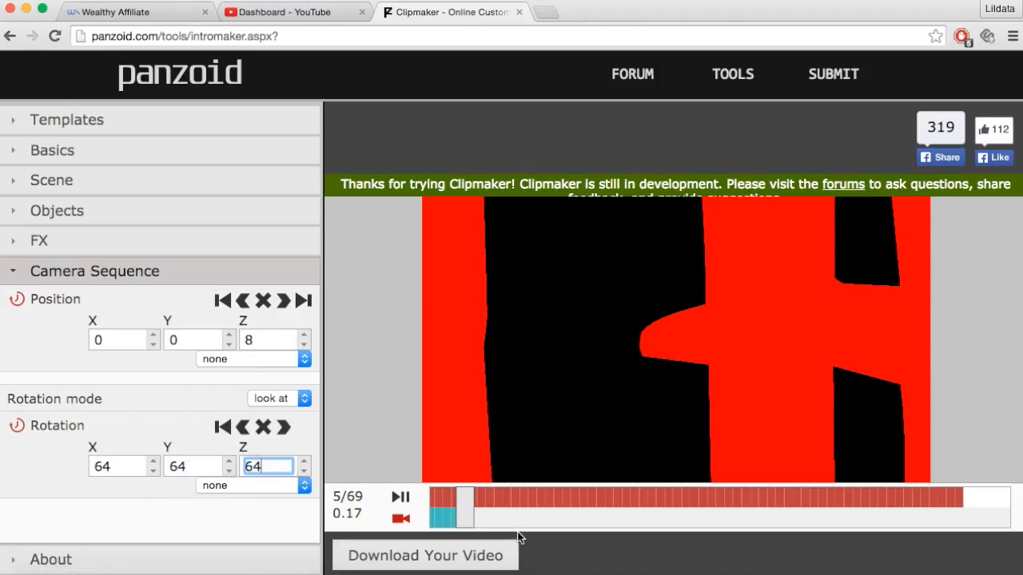
# - Add camera rotation keyframes on frames 6 to 19, lowering X, Y and Z by 1 per frame down to 50
pyautogui.click(474, 520)
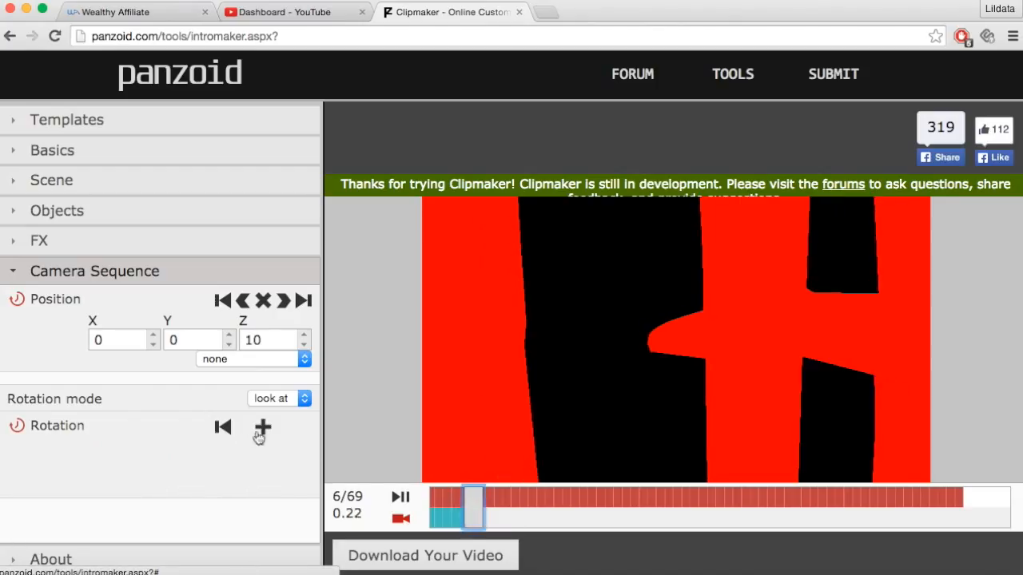
pyautogui.click(262, 427)
pyautogui.moveTo(474, 510); pyautogui.dragTo(524, 511)
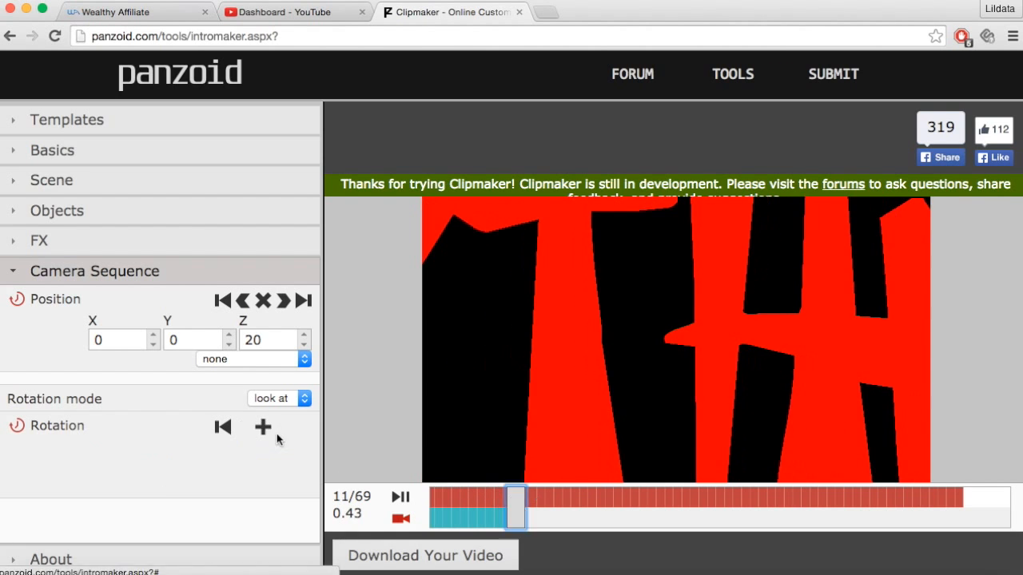
pyautogui.click(263, 427)
pyautogui.click(154, 472)
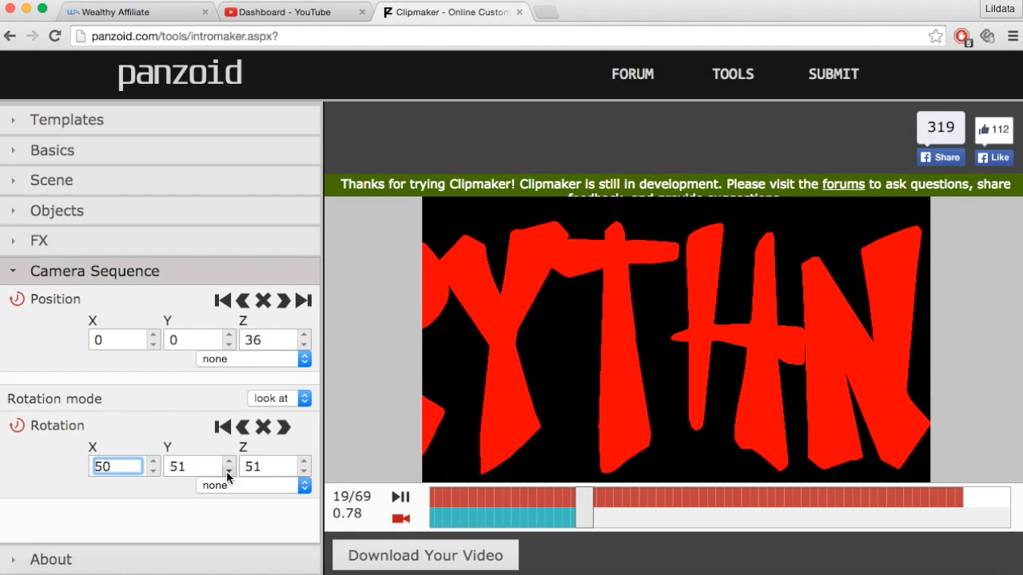
pyautogui.click(229, 471)
pyautogui.click(303, 471)
# - Add camera rotation keyframes on frames 20 to 27, lowering X, Y and Z by 1 per frame down to 42
pyautogui.click(600, 503)
pyautogui.click(153, 471)
pyautogui.click(618, 503)
pyautogui.click(153, 471)
pyautogui.click(228, 471)
pyautogui.click(304, 471)
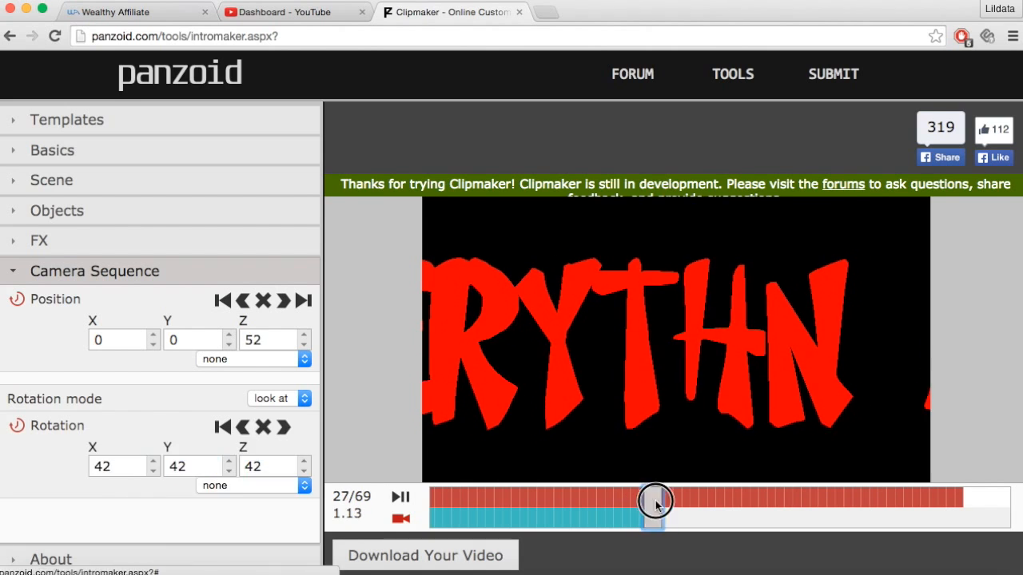
# - Add camera rotation keyframes on frames 28 to 36, lowering X, Y and Z by 1 per frame down to 33
pyautogui.click(680, 516)
pyautogui.click(263, 428)
pyautogui.click(696, 511)
pyautogui.click(263, 427)
pyautogui.click(712, 511)
pyautogui.click(263, 427)
pyautogui.click(729, 511)
pyautogui.click(263, 428)
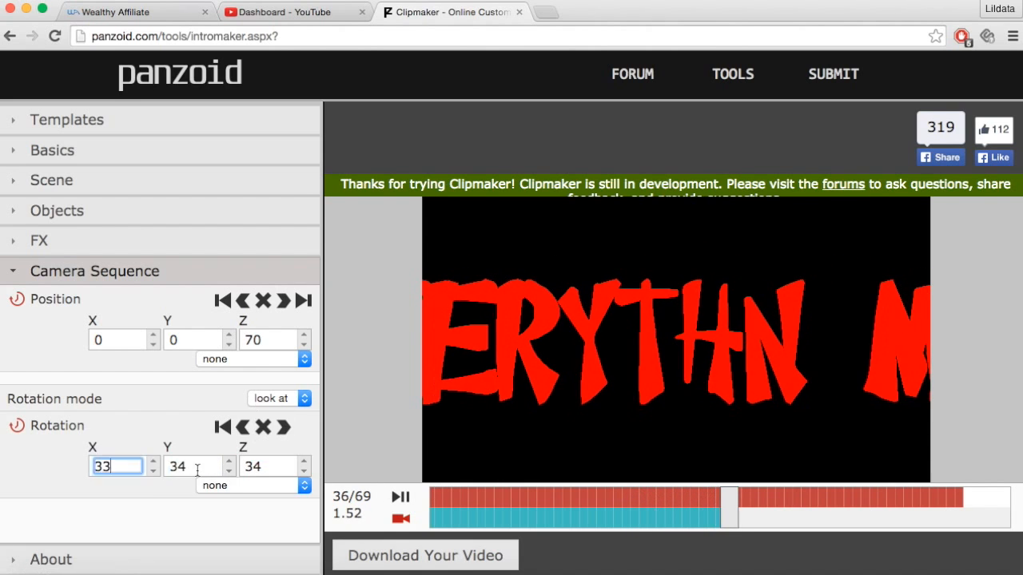
# - Add camera rotation keyframes on frames 37 to 44, lowering X, Y and Z by 1 per frame down to 25
pyautogui.click(745, 516)
pyautogui.click(763, 515)
pyautogui.click(154, 471)
pyautogui.click(779, 516)
pyautogui.click(153, 472)
pyautogui.click(228, 471)
pyautogui.click(797, 520)
pyautogui.click(304, 471)
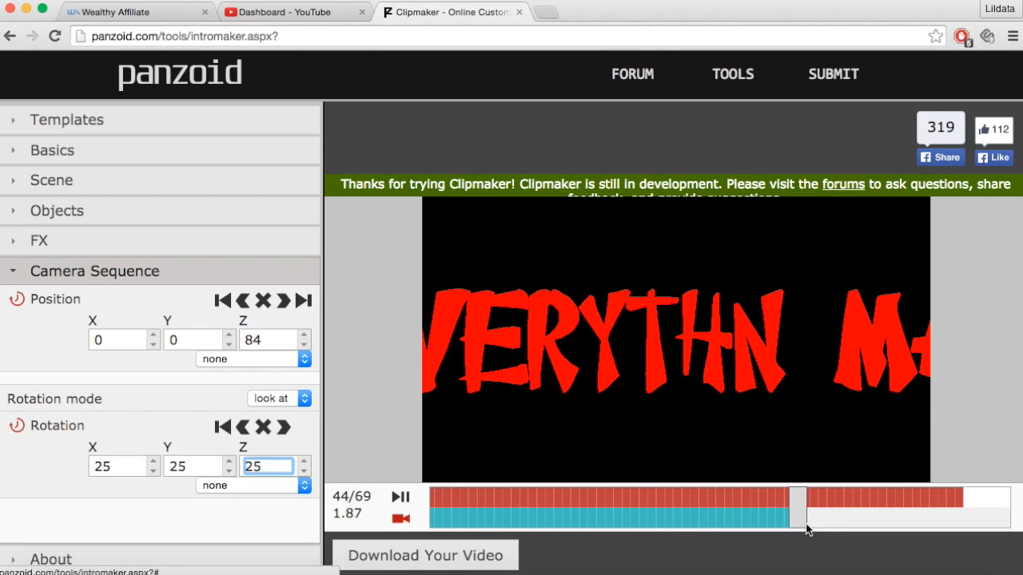
# - Add camera rotation keyframes on frames 45 to 52, lowering the rotation by 1 per frame down to 17
pyautogui.click(822, 515)
pyautogui.click(840, 515)
pyautogui.click(267, 429)
pyautogui.click(848, 508)
pyautogui.click(304, 471)
pyautogui.click(866, 508)
pyautogui.click(263, 427)
pyautogui.click(153, 472)
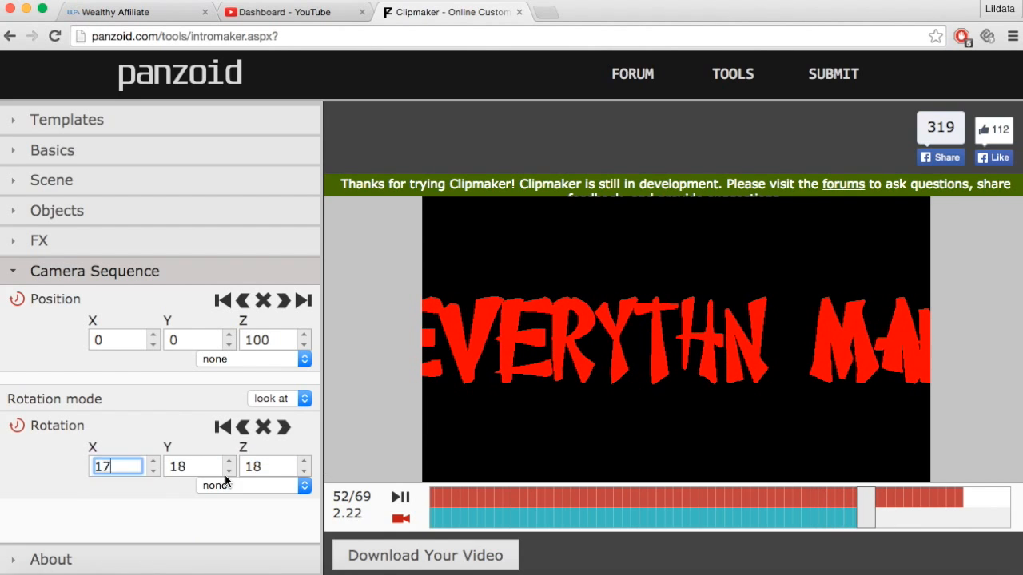
# - Switch the rotation mode to rotation and add rotation keyframes on frames 53 to 59, lowering X, Y and Z by 1 per frame down to 10
pyautogui.click(279, 398)
pyautogui.click(833, 511)
pyautogui.click(891, 511)
pyautogui.click(154, 471)
pyautogui.click(228, 471)
pyautogui.click(909, 512)
pyautogui.click(925, 511)
pyautogui.click(228, 472)
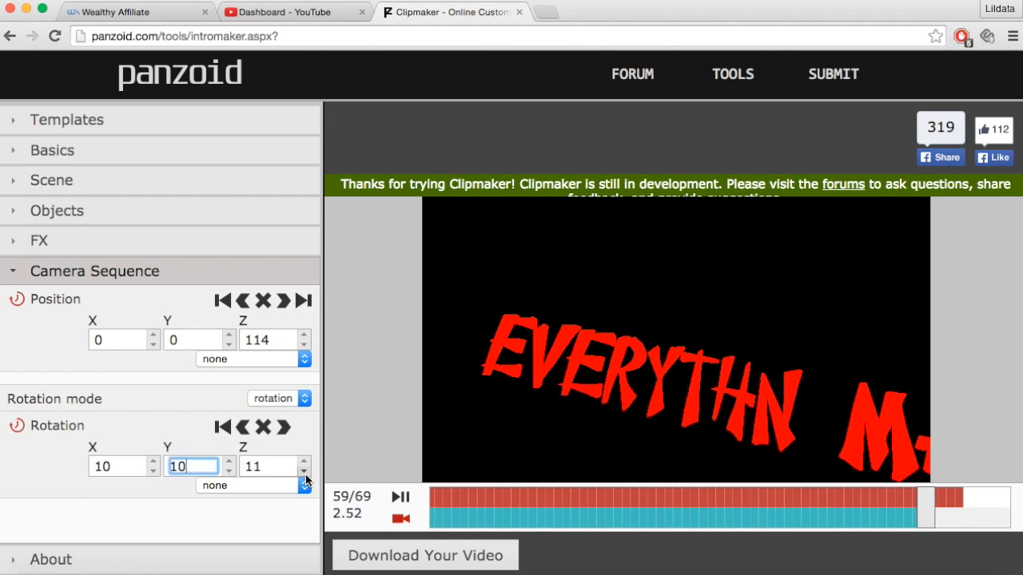
pyautogui.click(304, 472)
# - Add camera rotation keyframes on frames 60 to 67, lowering X, Y and Z by 1 on each frame
pyautogui.click(943, 505)
pyautogui.click(228, 471)
pyautogui.click(960, 504)
pyautogui.click(303, 471)
pyautogui.click(977, 504)
pyautogui.click(304, 472)
# - Add the last camera rotation keyframes on frames 68 and 69, bringing X, Y and Z to 0 on frame 69
pyautogui.click(1002, 507)
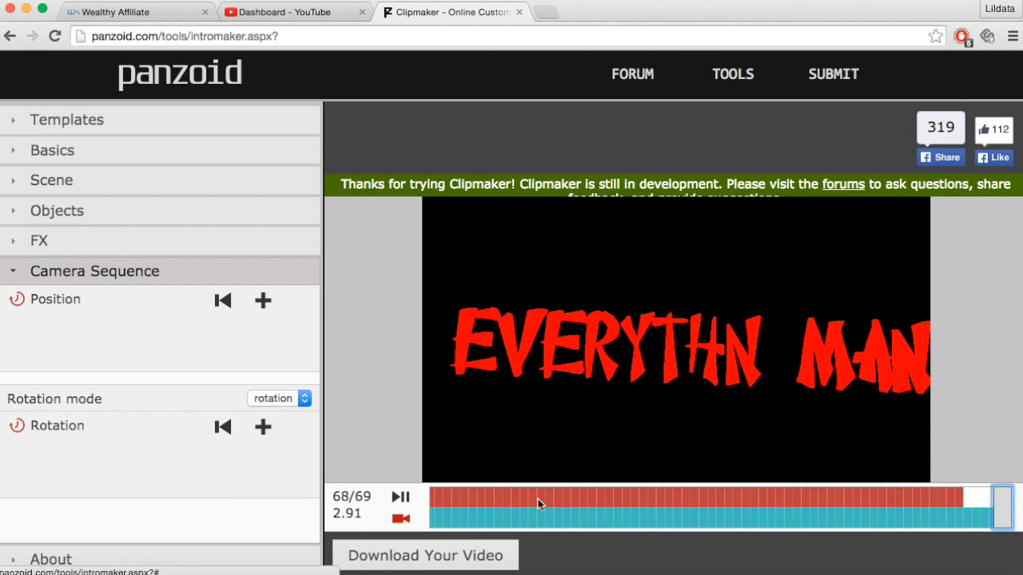
pyautogui.click(1009, 506)
pyautogui.click(263, 427)
pyautogui.click(153, 472)
pyautogui.click(228, 472)
pyautogui.click(304, 471)
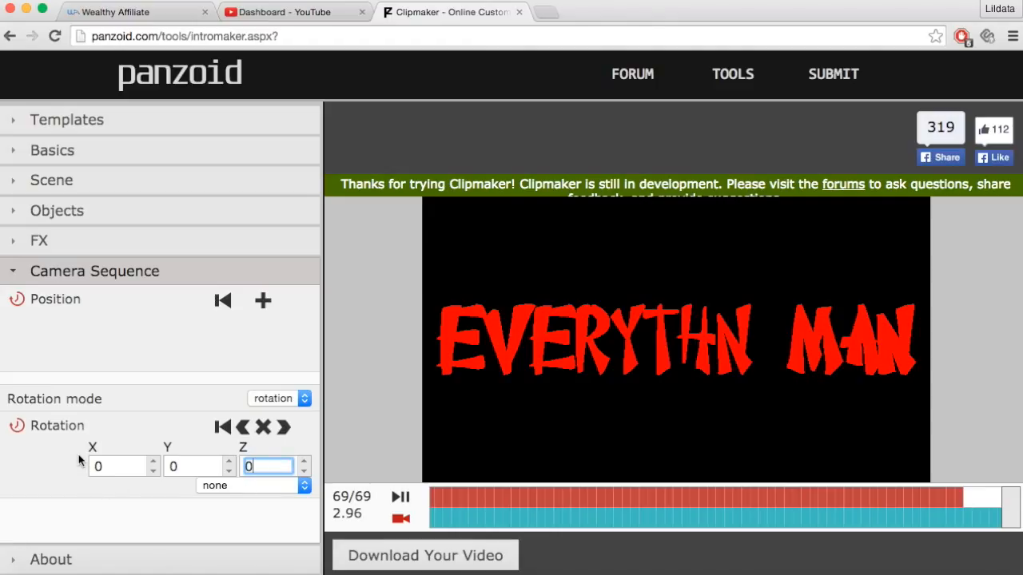
# - Check the rotation mode options, keep rotation selected, and view the camera's orientation at frame 22
pyautogui.click(299, 397)
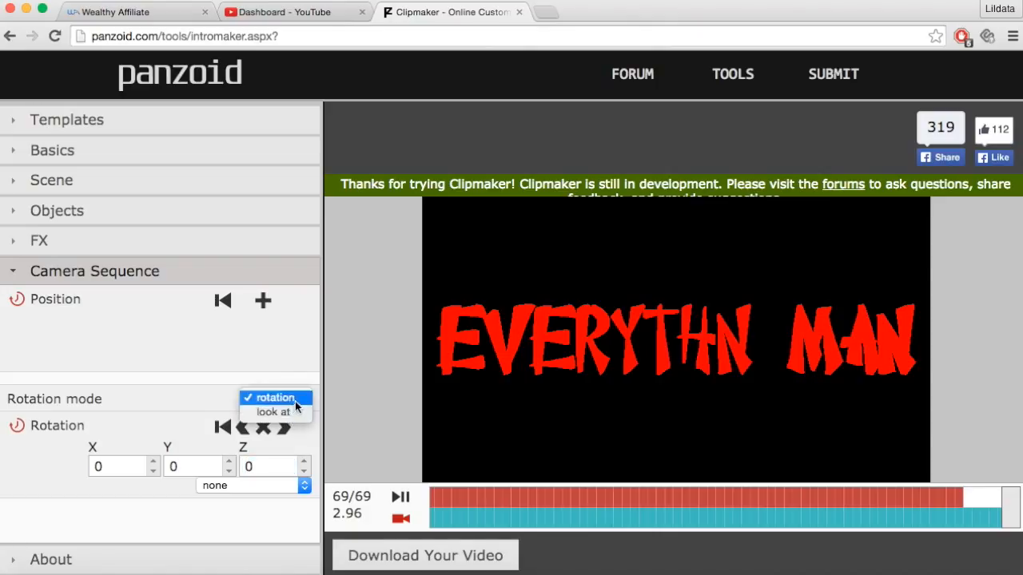
pyautogui.click(295, 403)
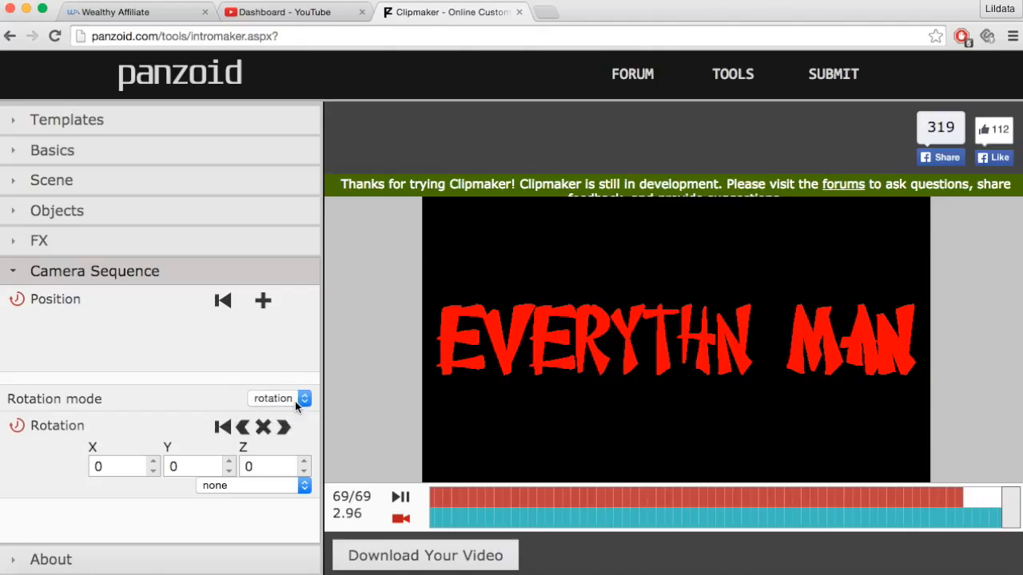
pyautogui.click(610, 508)
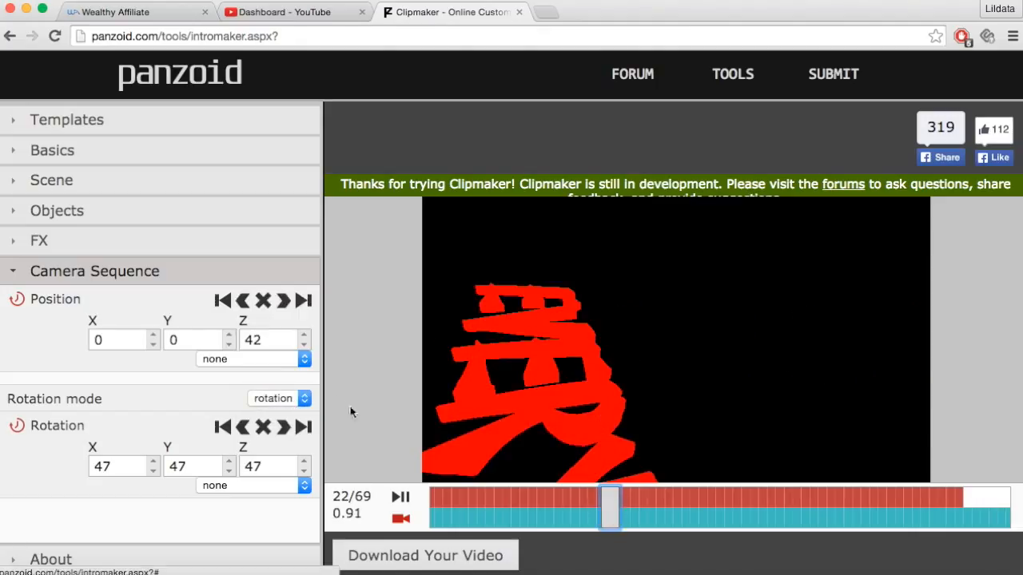
# - Try the look at rotation mode on the camera at frame 22 and switch back to rotation
pyautogui.click(302, 401)
pyautogui.click(287, 414)
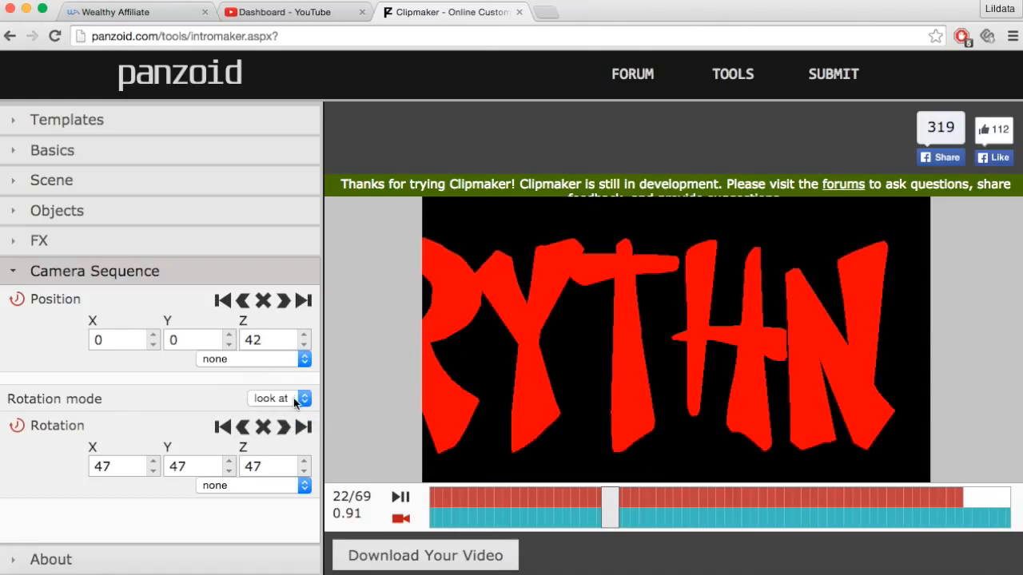
pyautogui.click(294, 402)
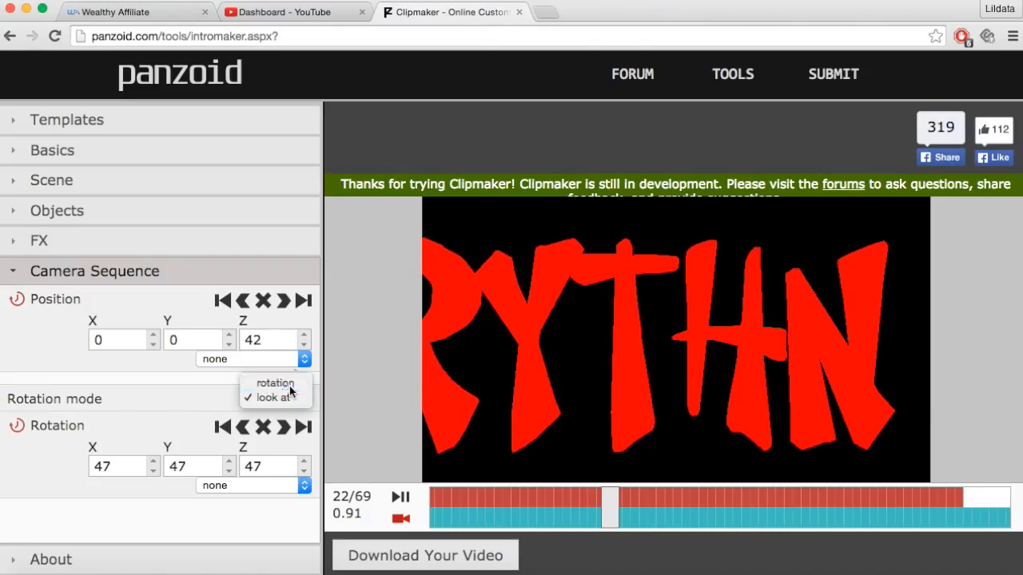
pyautogui.click(289, 387)
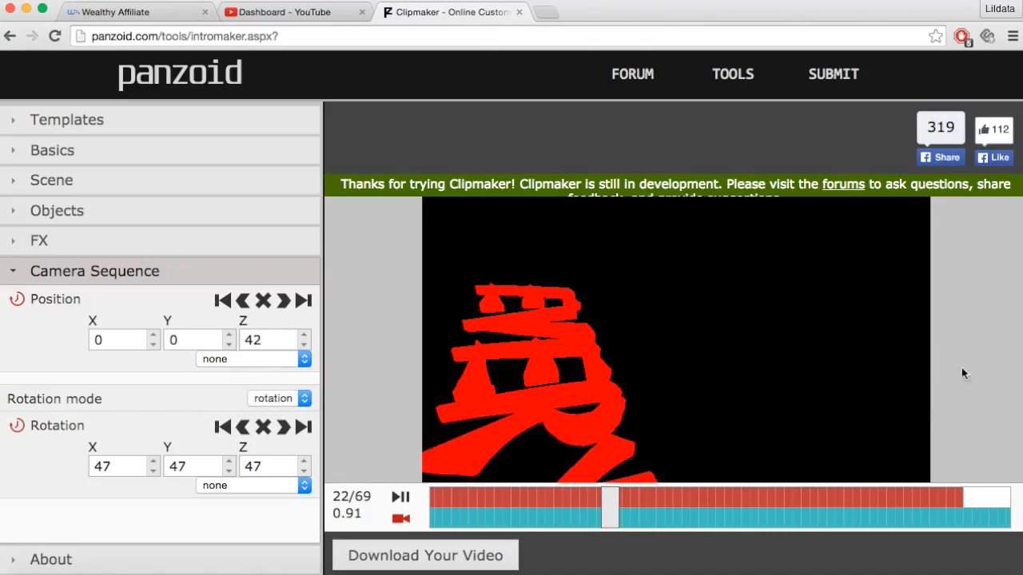
# - Play the camera animation from frame 1, pause it partway, and view the text at the last frame
pyautogui.moveTo(613, 505); pyautogui.dragTo(357, 544)
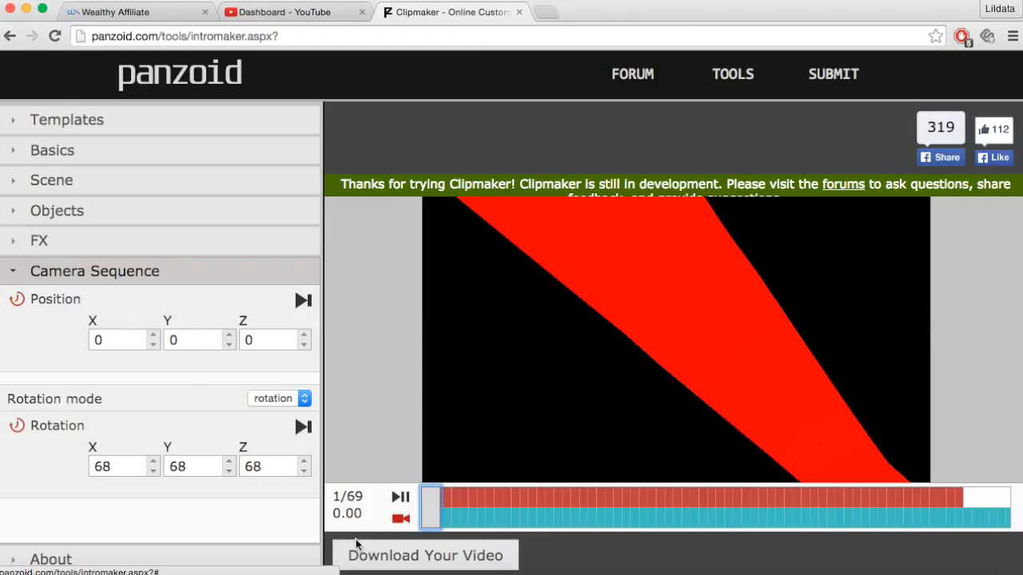
pyautogui.click(400, 499)
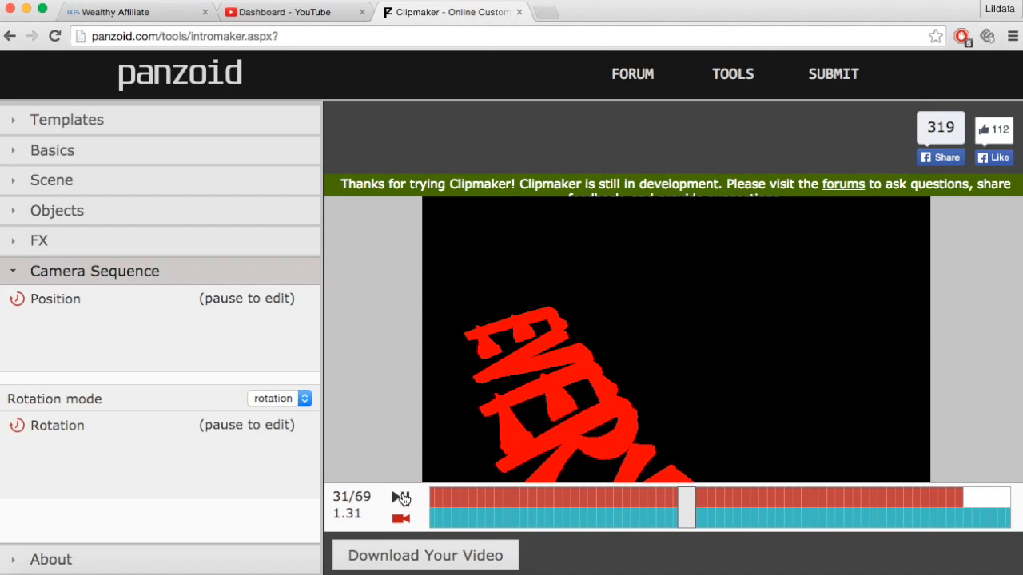
pyautogui.click(400, 497)
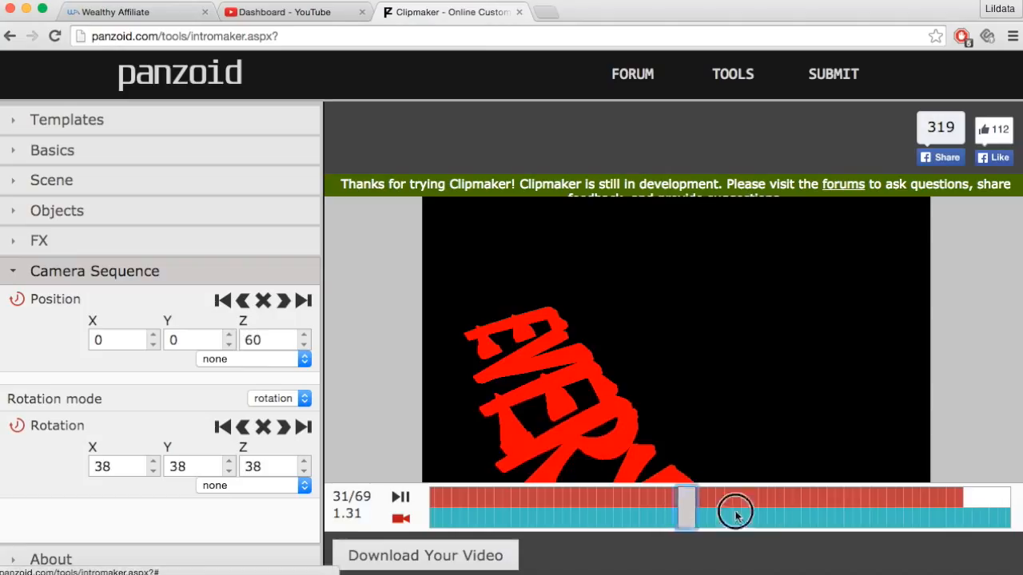
pyautogui.click(1006, 508)
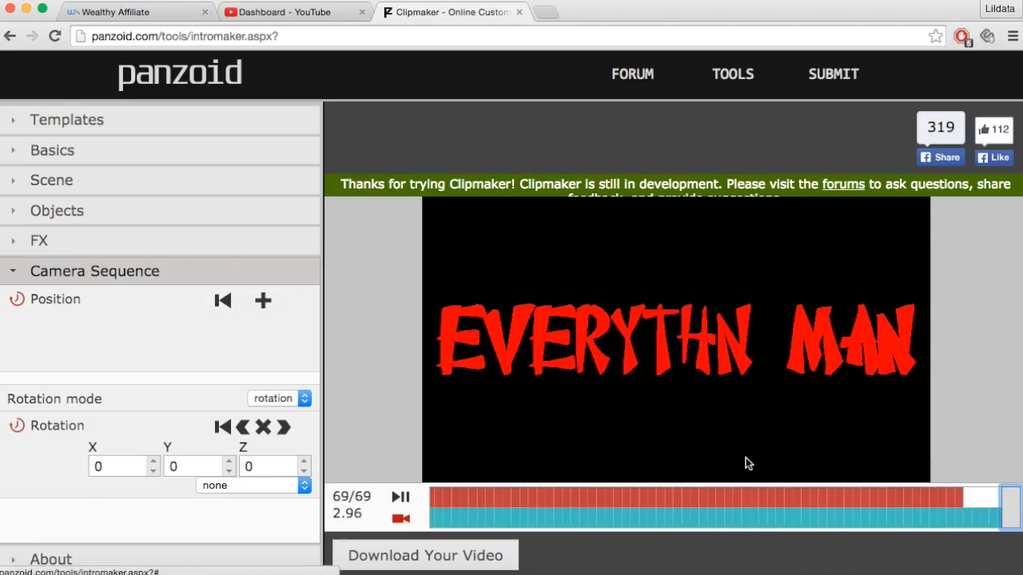
# - Set the intro's length to 4 seconds and preview the animation from frame 1
pyautogui.click(117, 154)
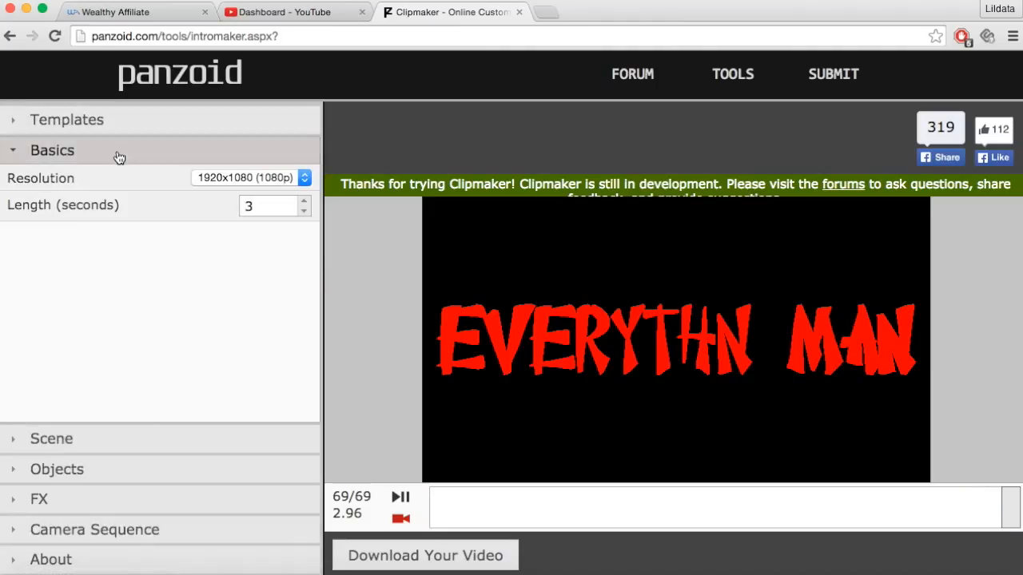
pyautogui.click(305, 202)
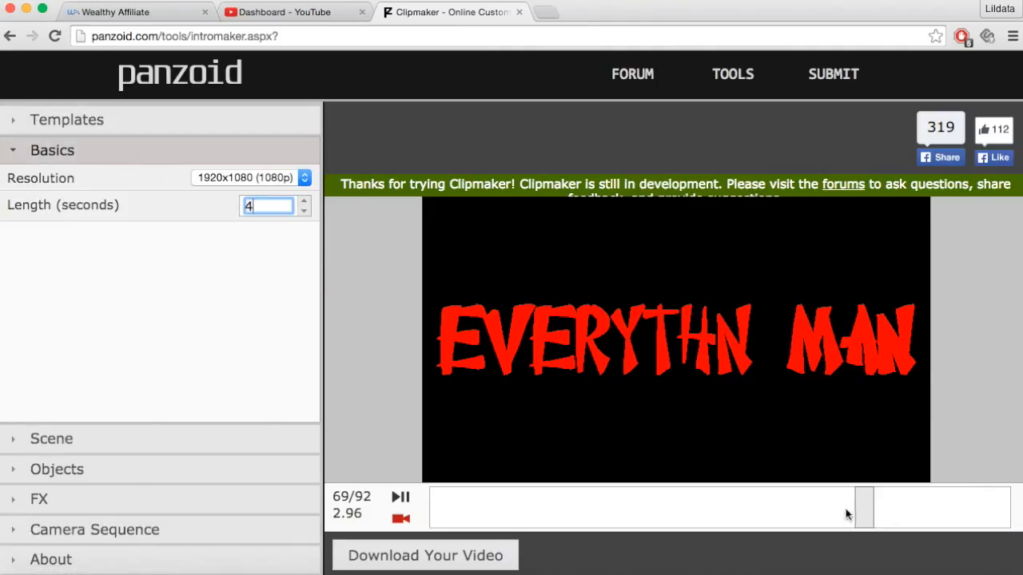
pyautogui.moveTo(863, 507); pyautogui.dragTo(402, 530)
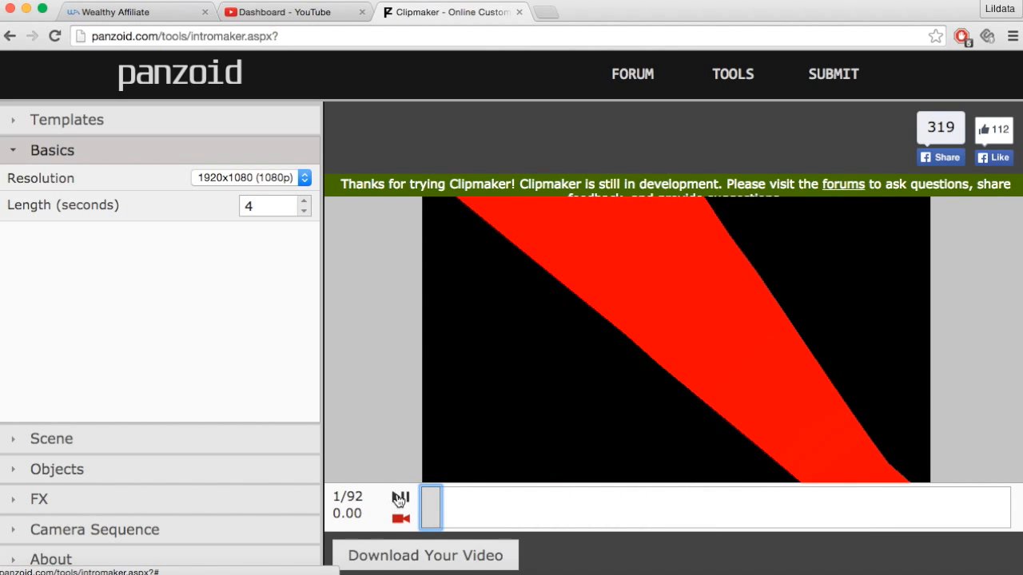
pyautogui.click(399, 499)
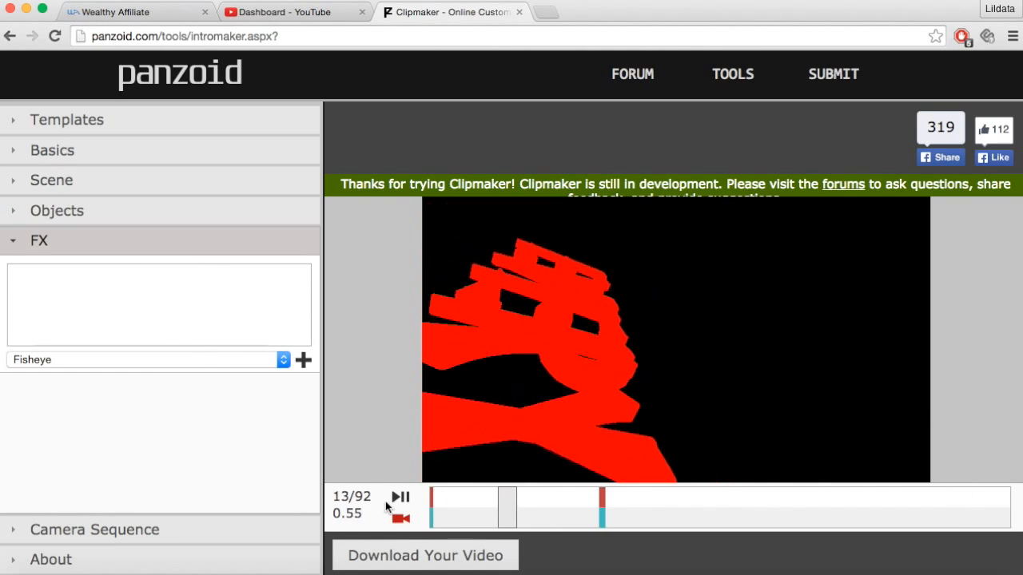
# - Render the finished intro and download the video
pyautogui.click(478, 565)
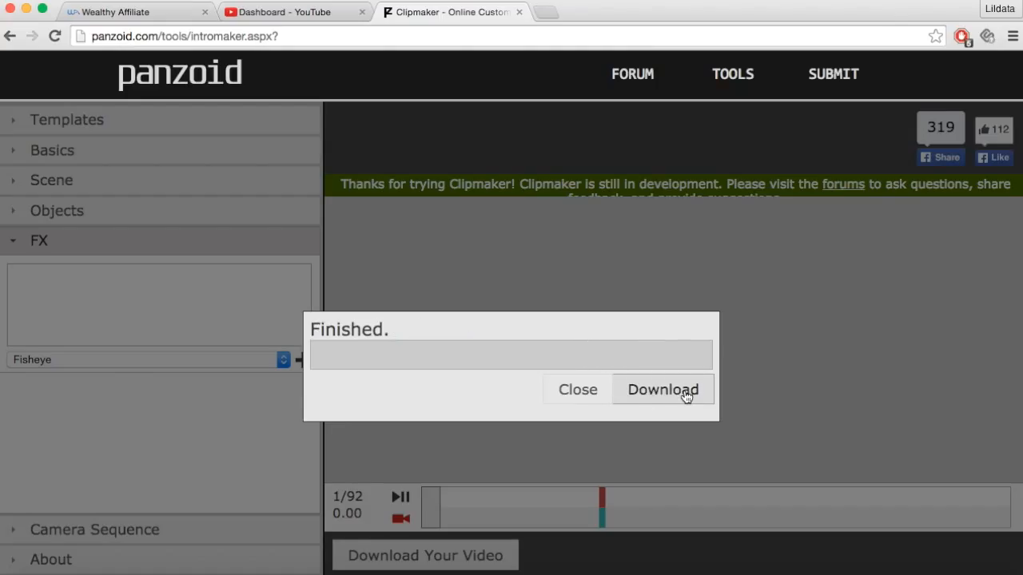
pyautogui.click(688, 397)
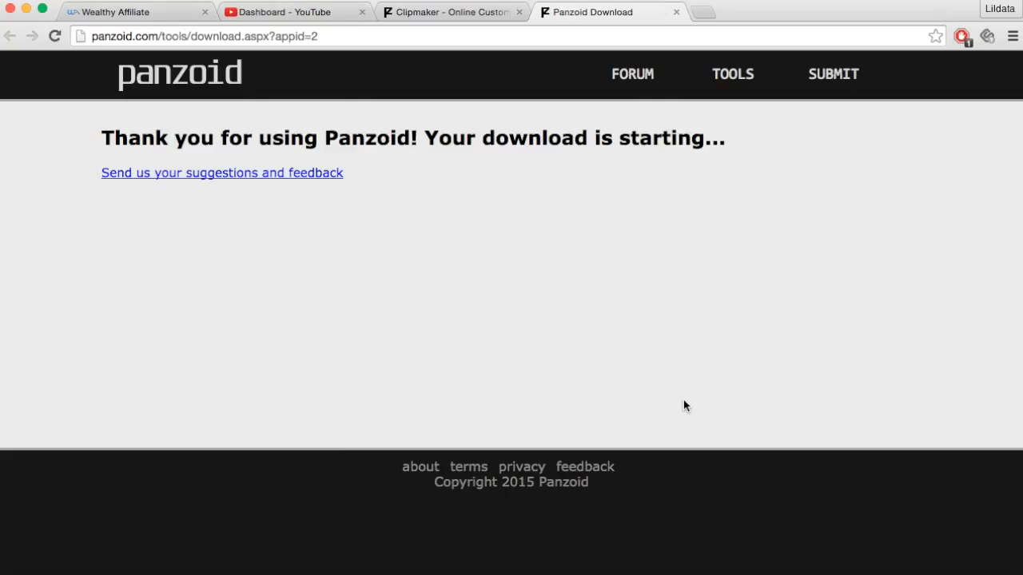